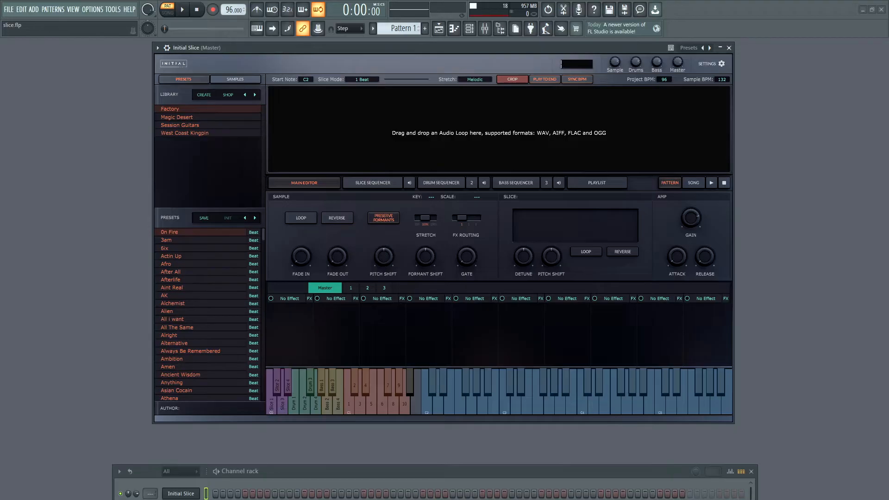
Load an audio loop from the file browser into the sample display and set its sample BPM to 140
left_click_drag(888, 125, 480, 134)
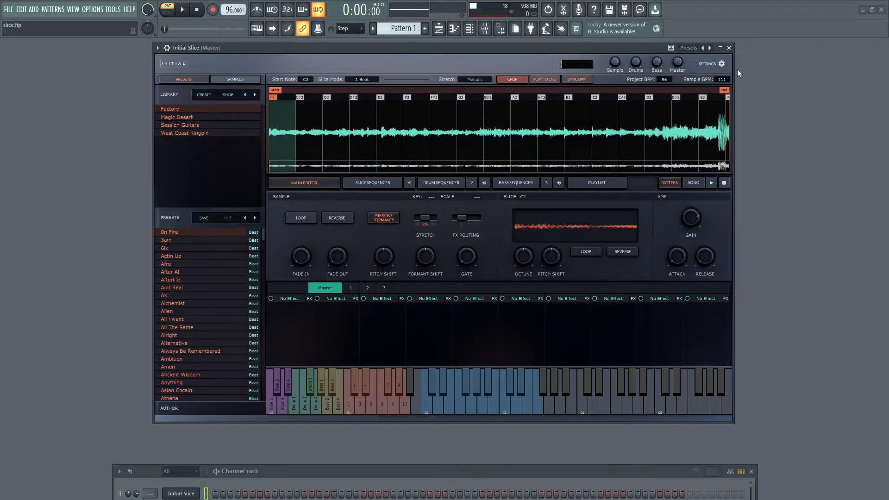
left_click(727, 78)
type("140")
key("Return")
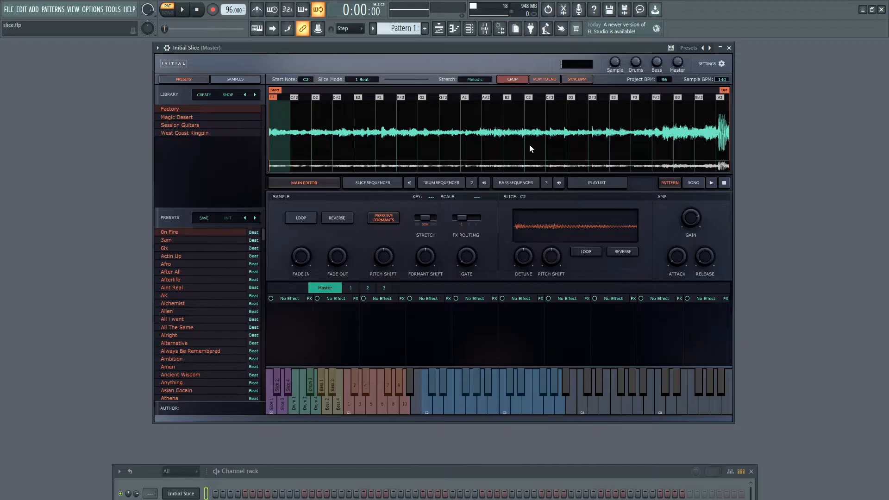
Look through the slice, drum and bass sequencers and the playlist, and return to the main editor
left_click(360, 183)
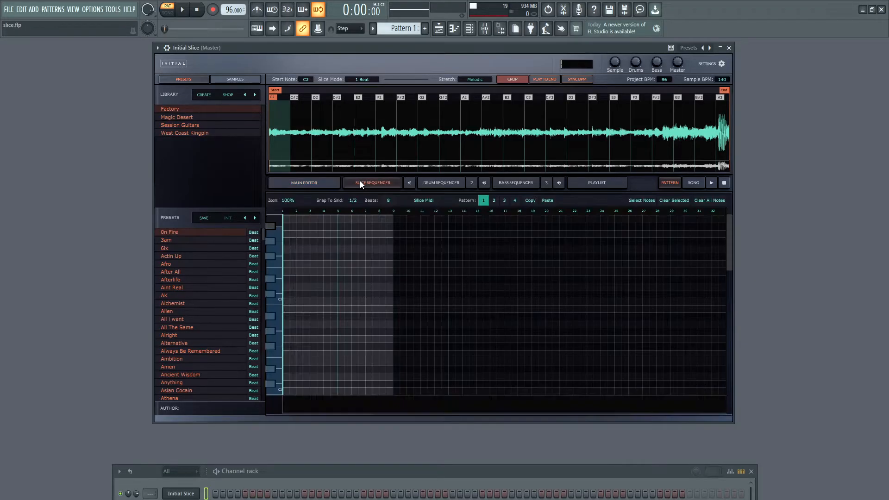
left_click(450, 184)
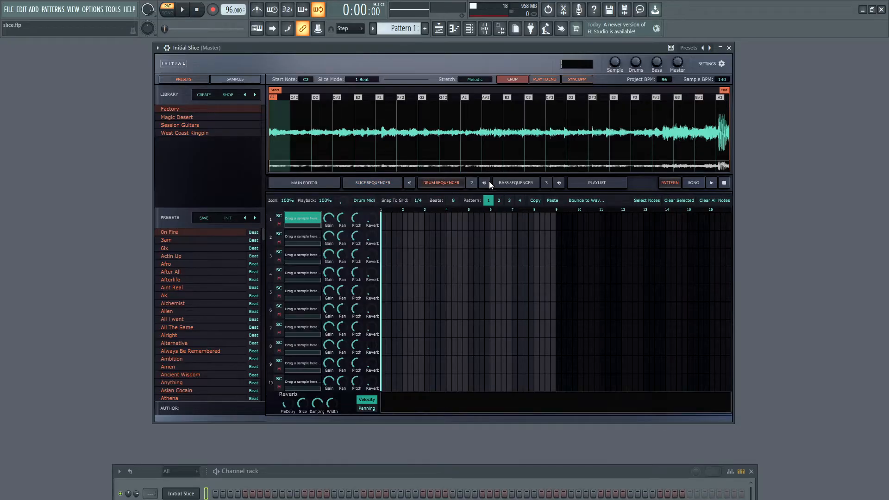
left_click(521, 181)
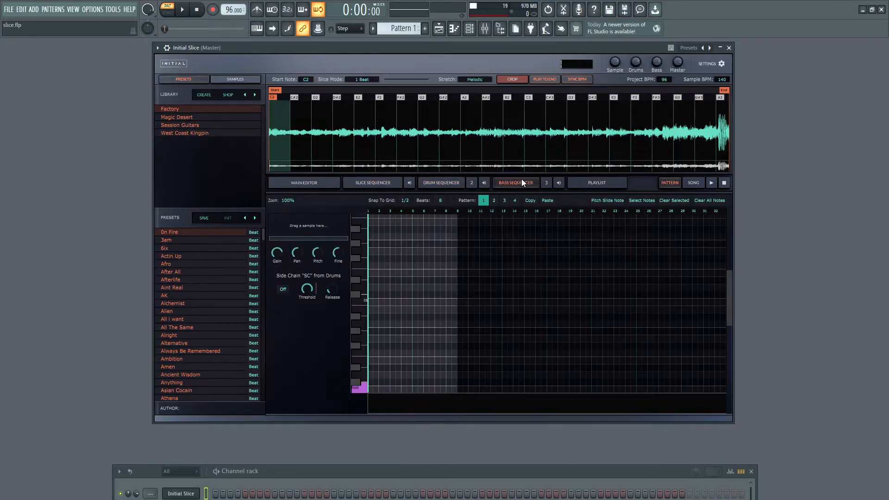
left_click(582, 182)
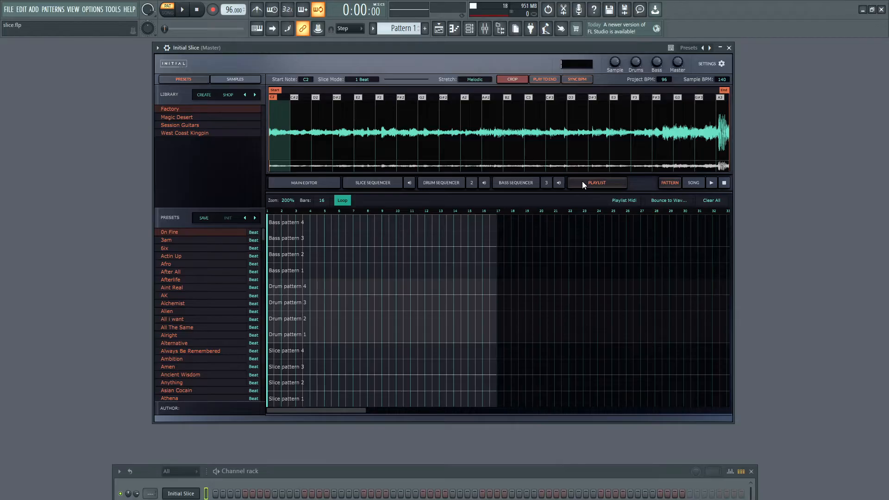
left_click(281, 179)
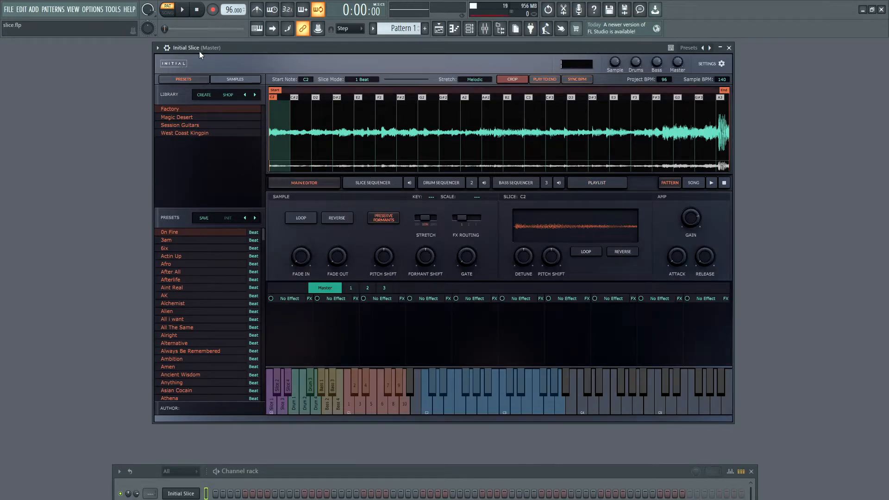
Browse the factory samples, expand the 808 and Claps folders, and audition some of the clap samples
mouse_move(176, 108)
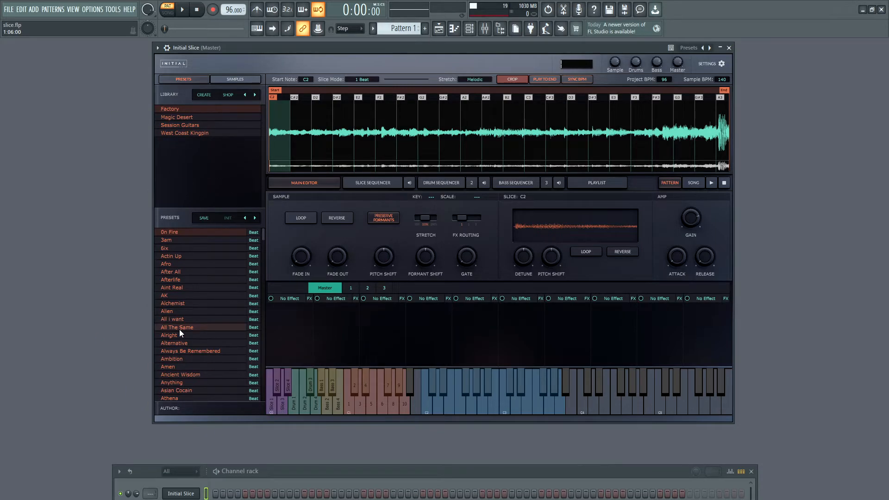
left_click(233, 79)
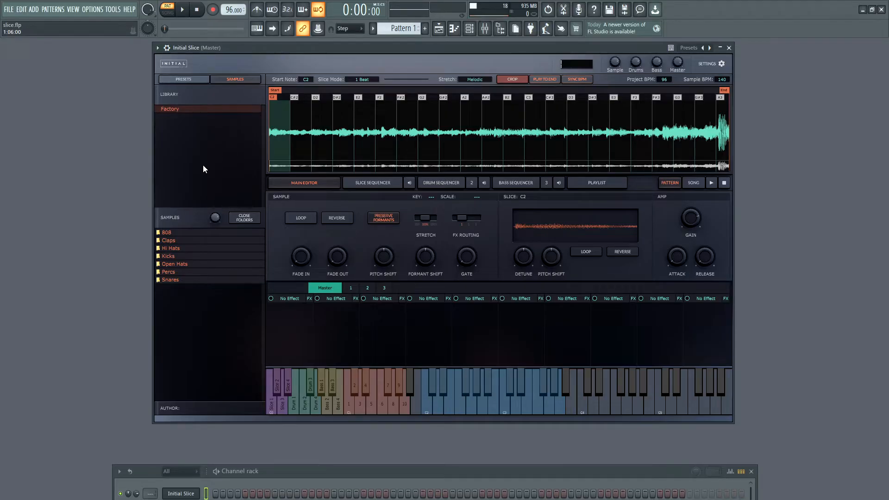
left_click(171, 232)
scroll(190, 292, "down", 3)
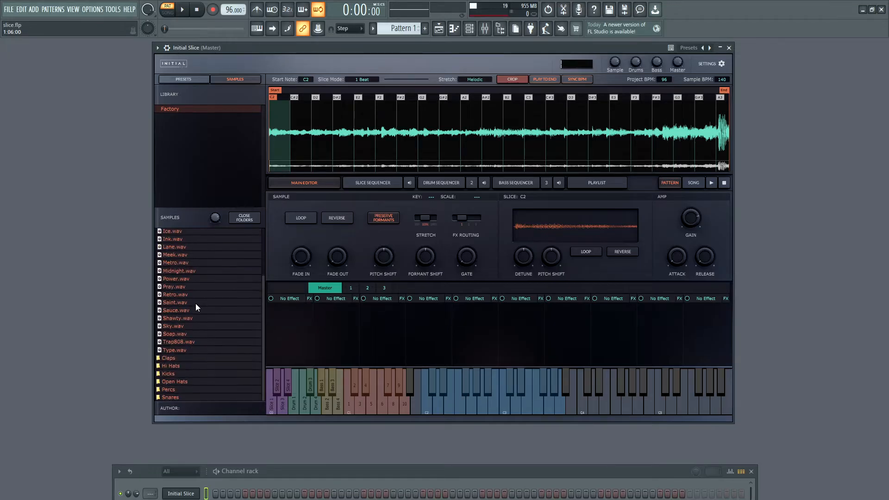
left_click(180, 359)
scroll(191, 323, "down", 4)
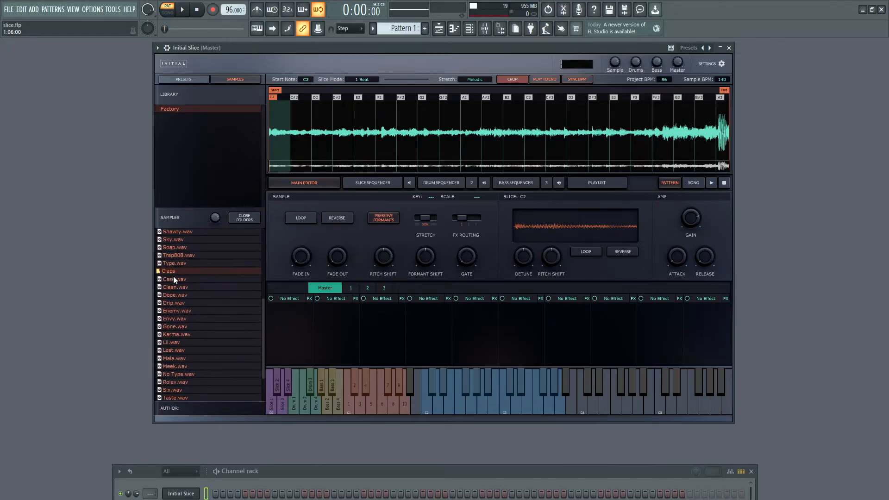
scroll(201, 264, "up", 3)
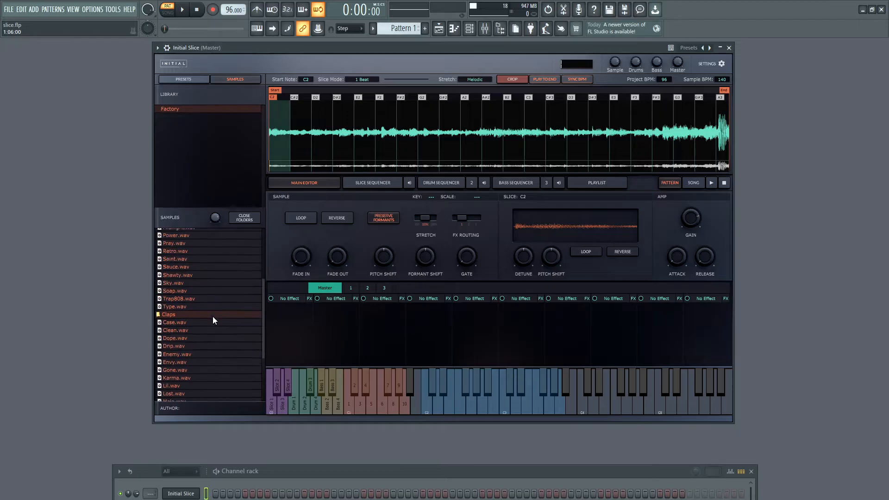
scroll(215, 352, "down", 2)
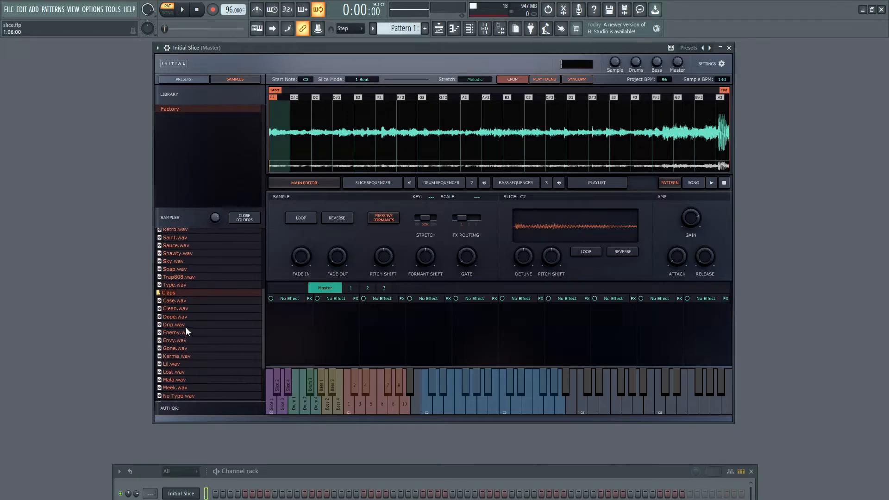
left_click(186, 340)
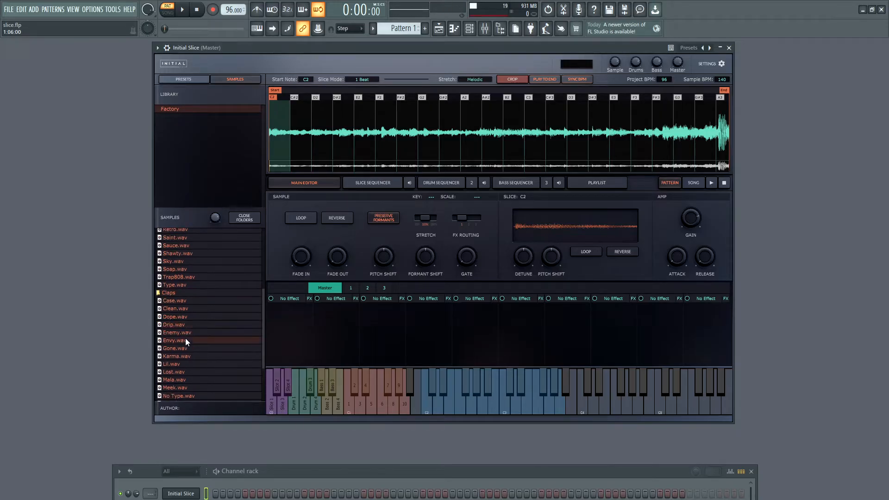
left_click(186, 311)
Load a clap sample into the main sample display and Karma.wav into channel 1 of the drum sequencer
left_click_drag(182, 307, 369, 147)
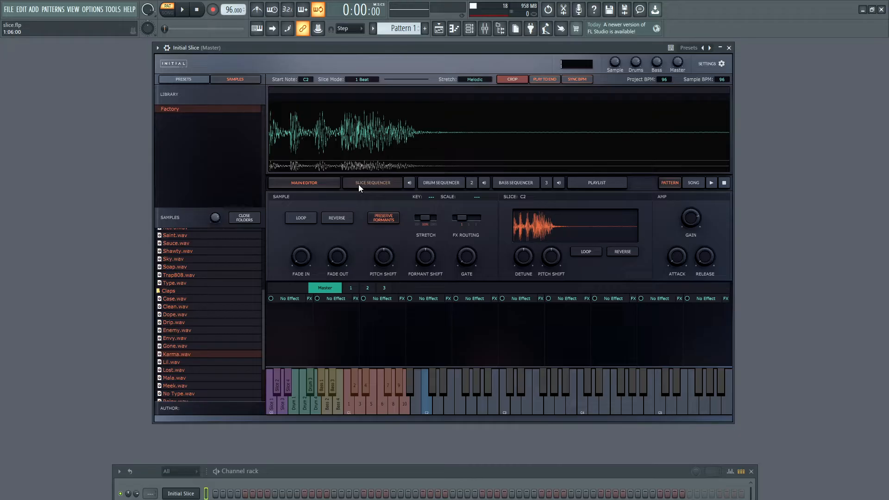
left_click(429, 184)
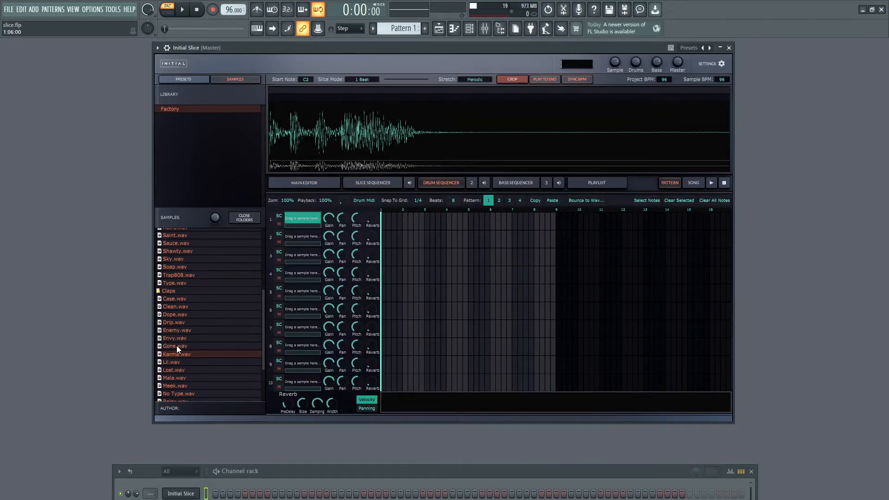
left_click_drag(188, 354, 305, 219)
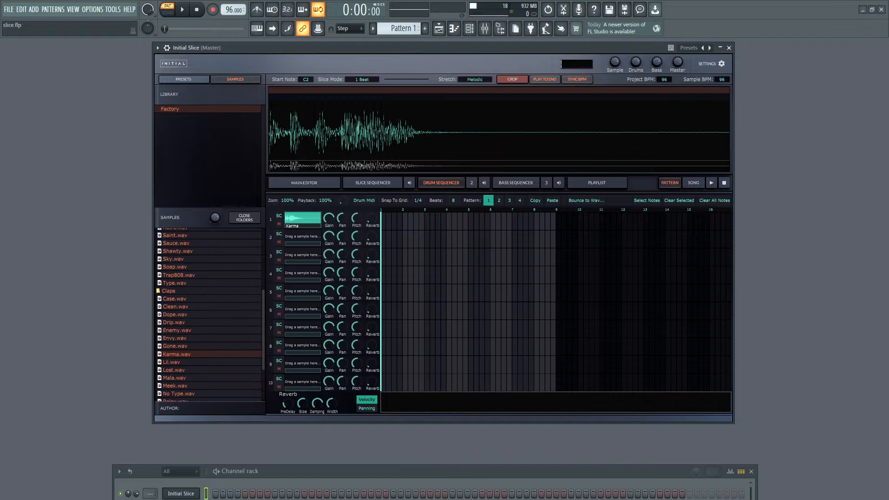
Add the DRILL III - DRUM KIT folder from the file explorer to the sample library and expand its HHat folder
left_click_drag(703, 36, 465, 205)
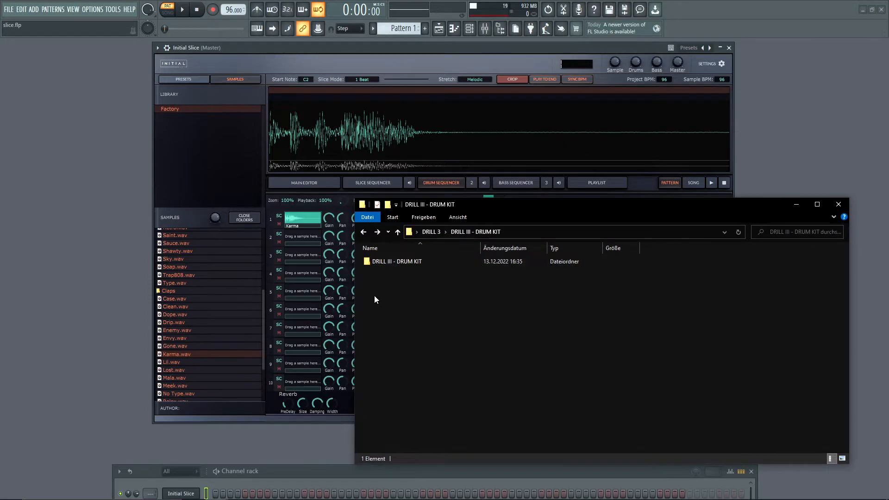
left_click_drag(384, 262, 235, 133)
left_click_drag(181, 158, 241, 156)
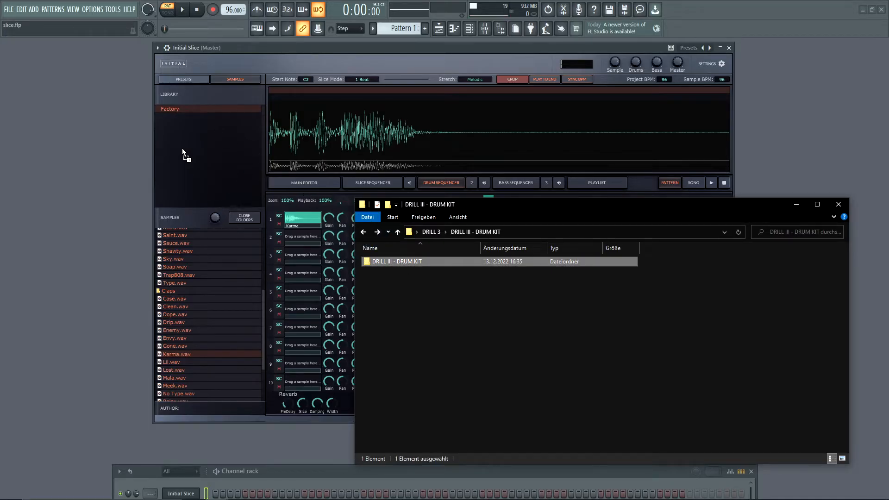
left_click_drag(182, 149, 241, 172)
left_click_drag(206, 148, 206, 148)
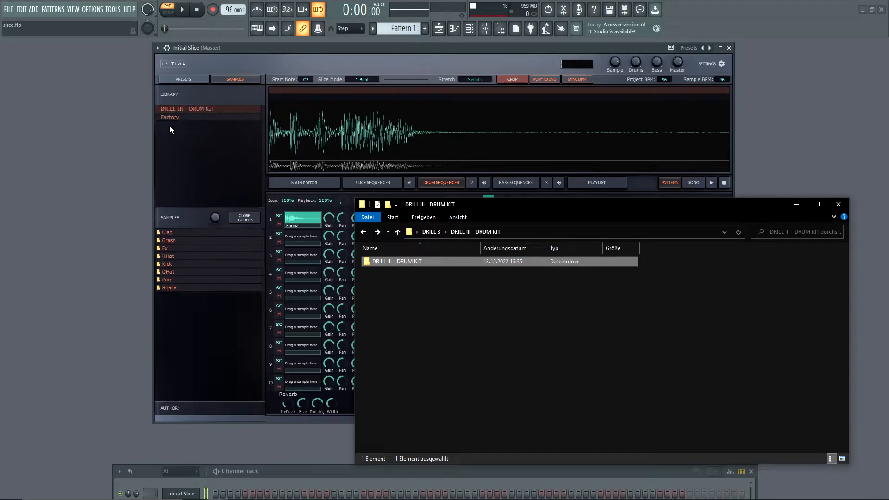
left_click(593, 194)
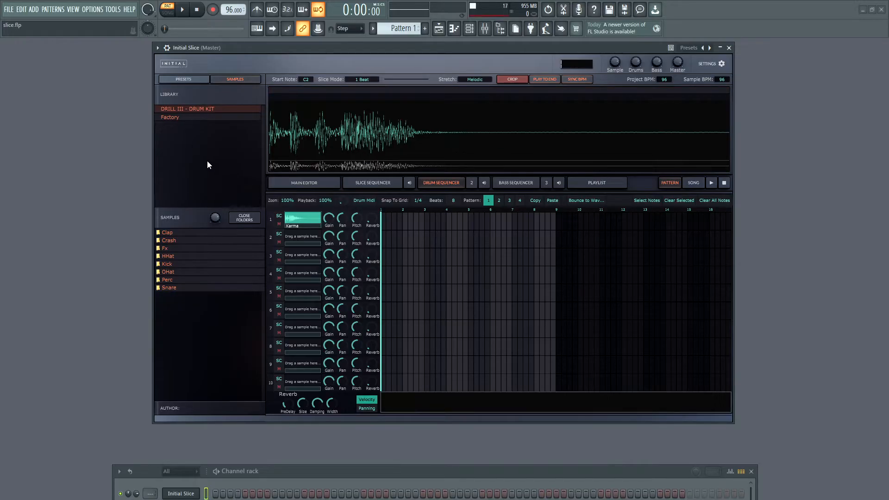
left_click(175, 254)
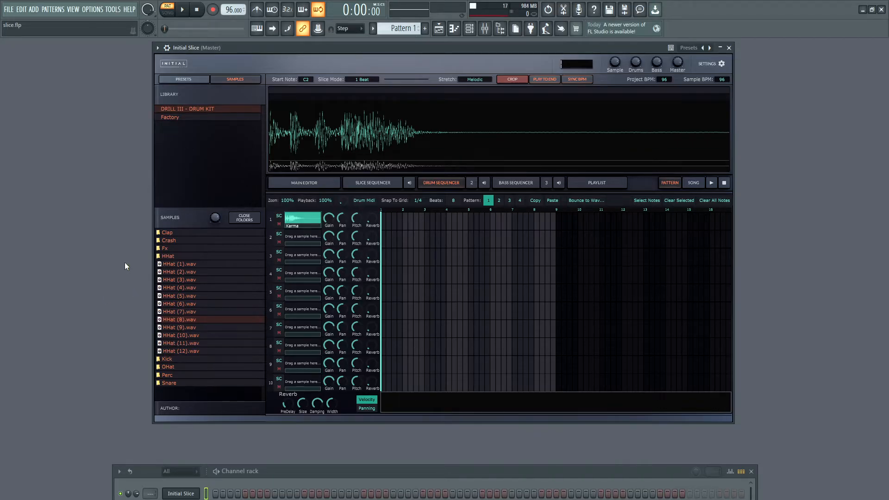
Open the Slice content folder from the global settings, inspect its Samples subfolder, and return to the plugin view
left_click(714, 64)
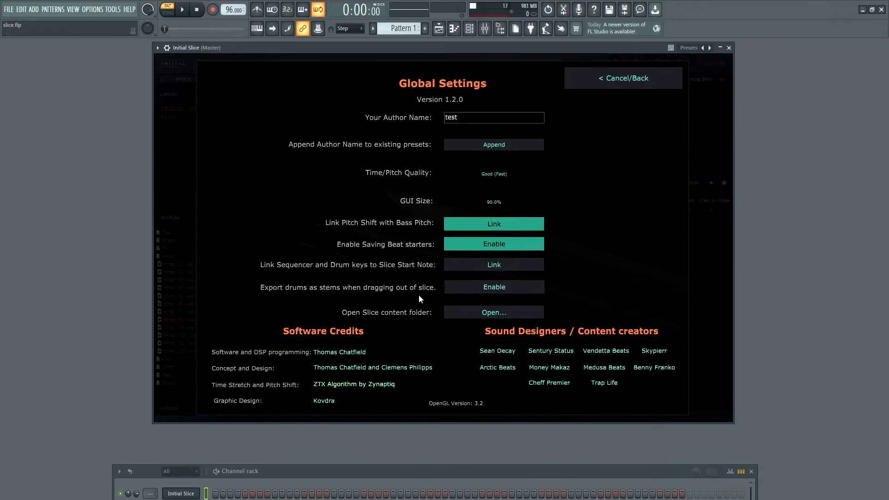
left_click(521, 315)
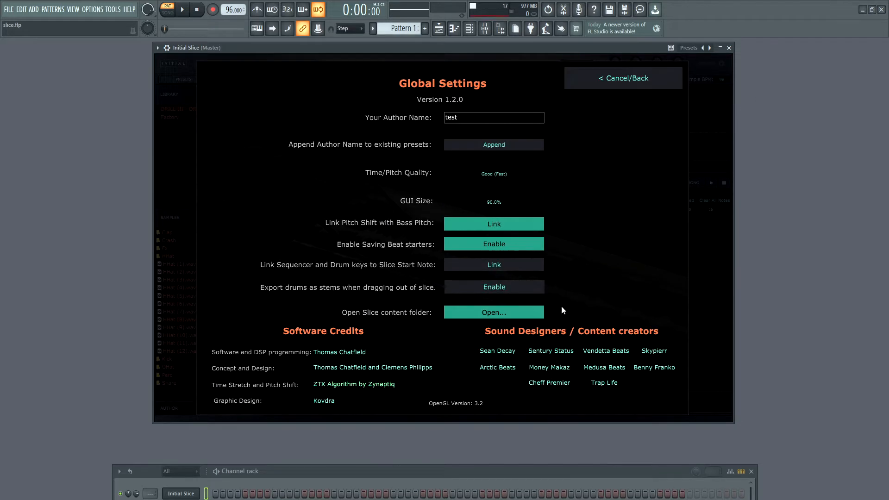
left_click_drag(888, 122, 367, 136)
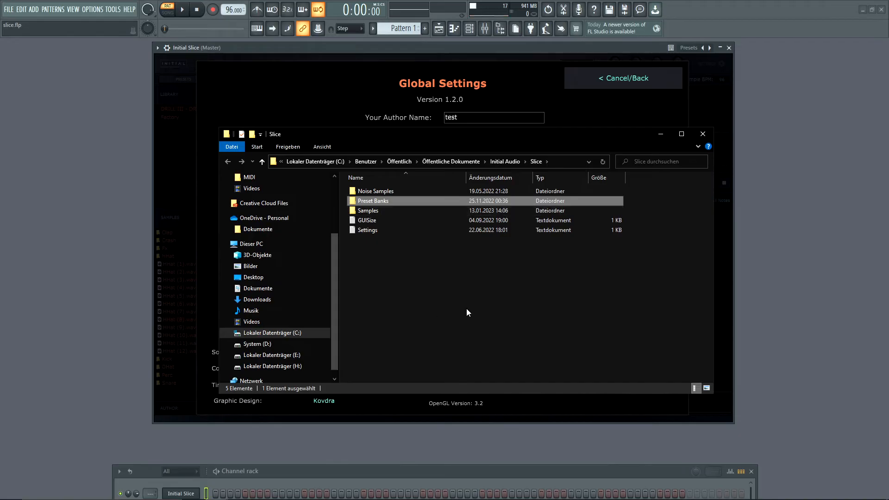
double_click(379, 210)
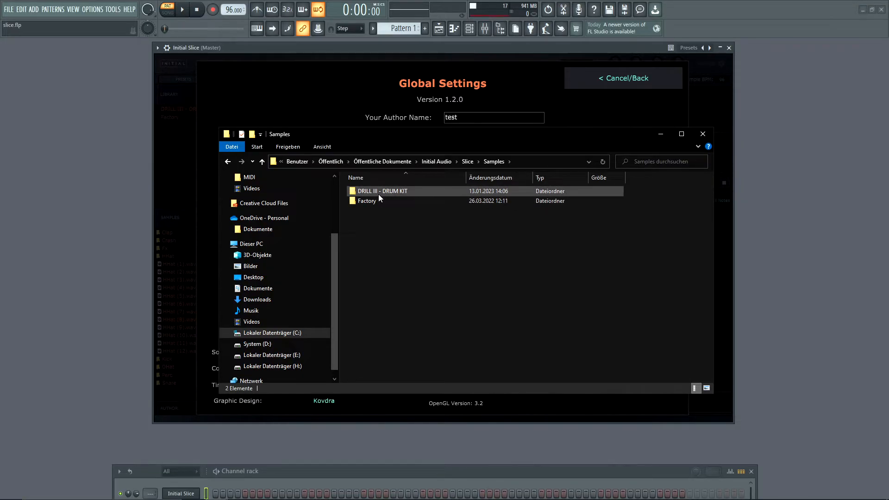
left_click_drag(378, 247, 554, 314)
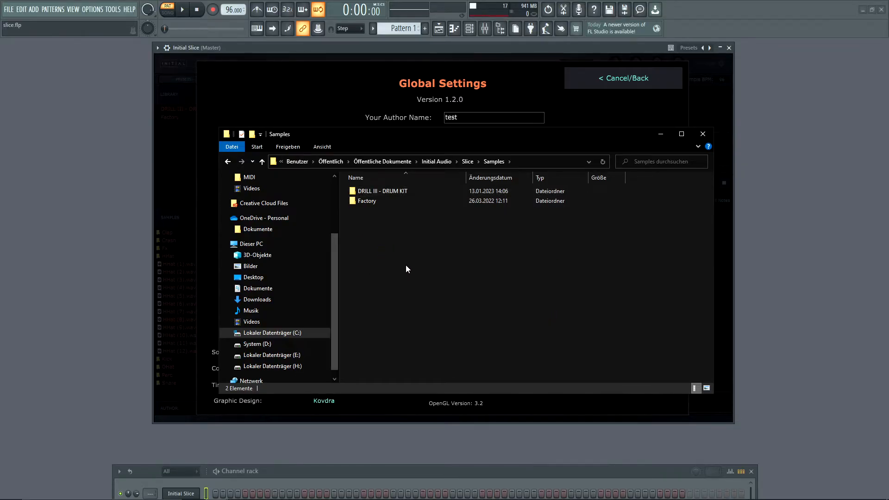
left_click_drag(389, 239, 569, 338)
left_click(675, 113)
left_click(647, 82)
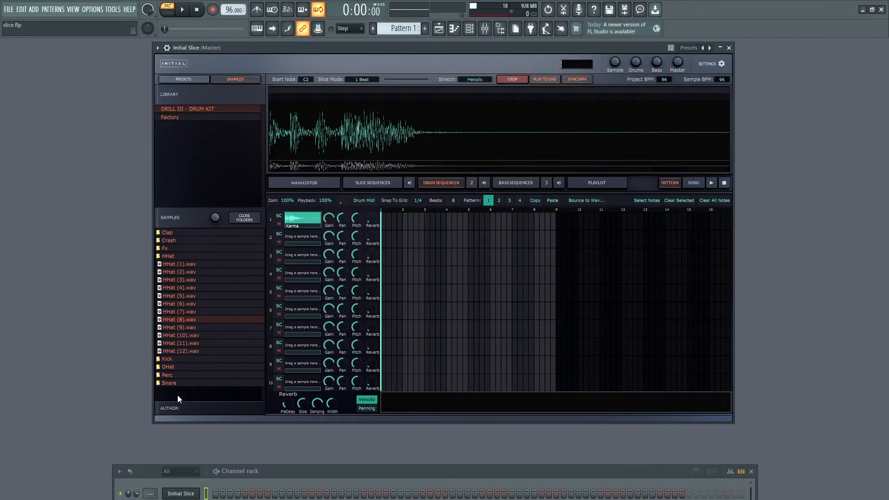
Collapse the sample folders, return to the presets, and load the factory presets Alchemist and Ambition in turn
left_click(250, 220)
left_click(186, 79)
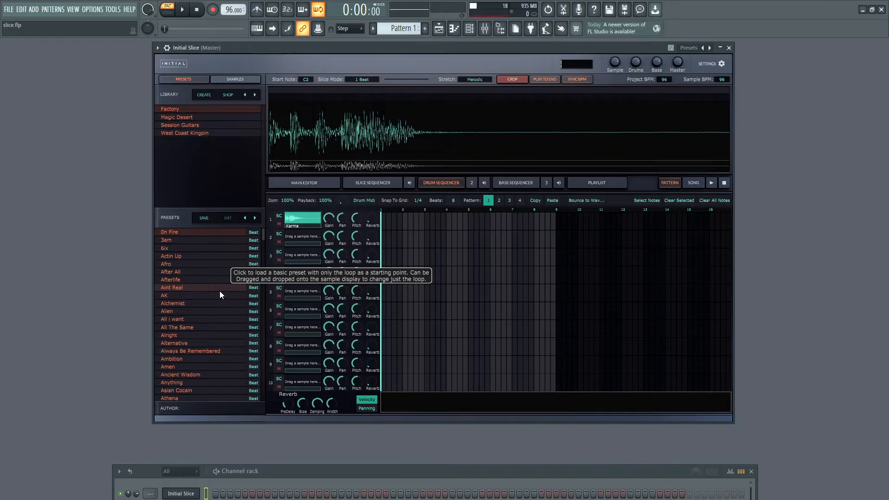
left_click(190, 301)
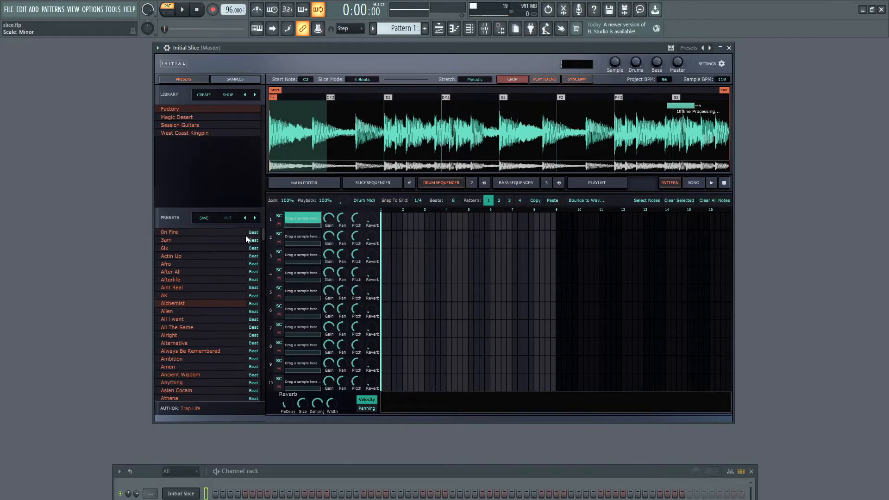
left_click(202, 358)
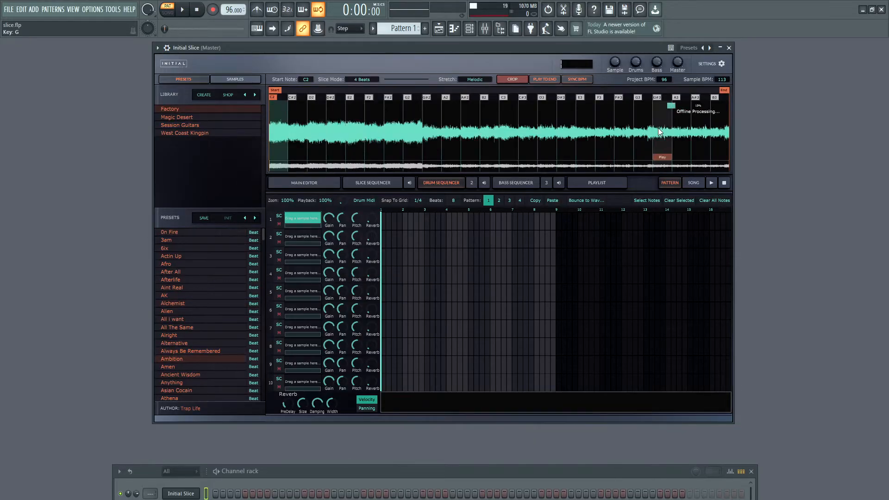
Check the main editor, the three sequencers and the playlist with the Ambition preset loaded
left_click(394, 183)
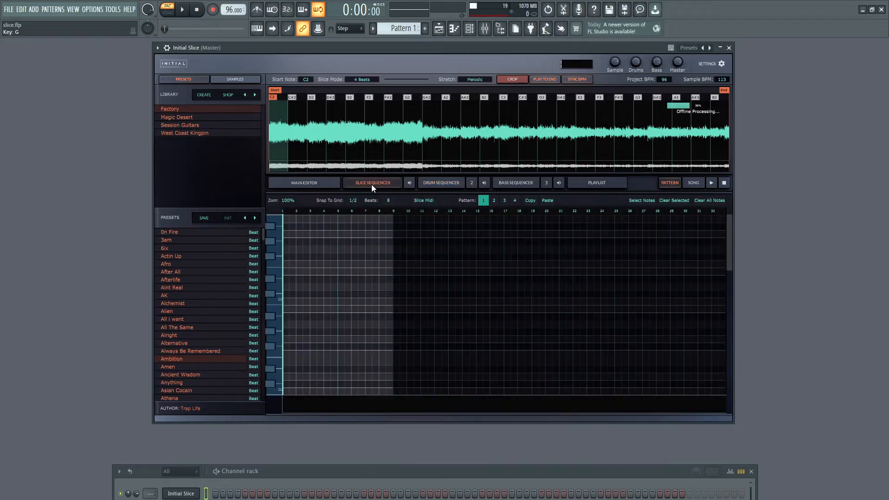
left_click(299, 182)
left_click(368, 183)
left_click(447, 185)
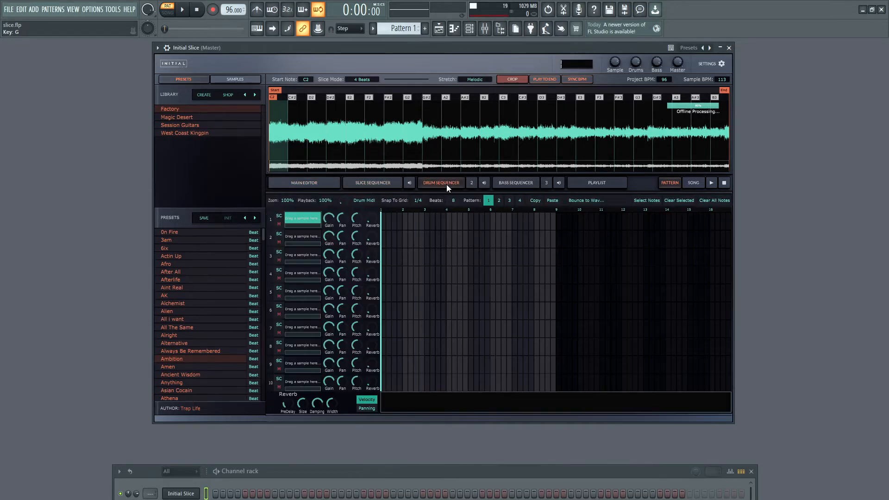
left_click(511, 185)
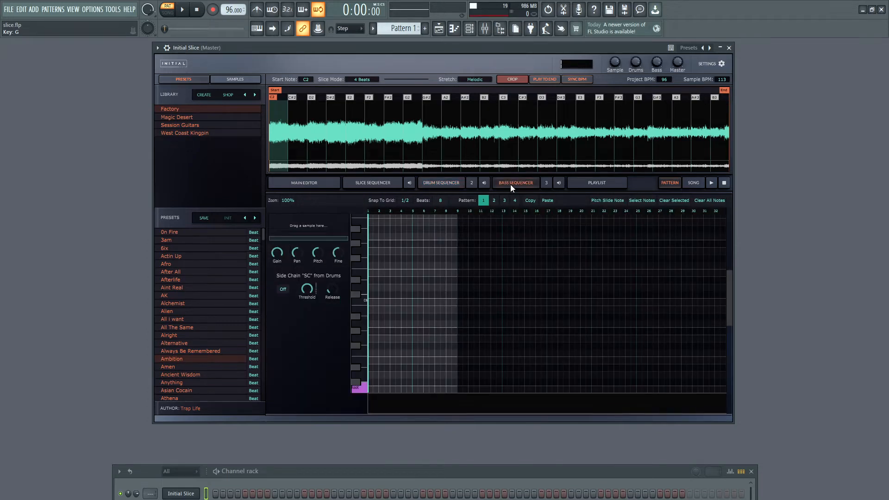
left_click(608, 184)
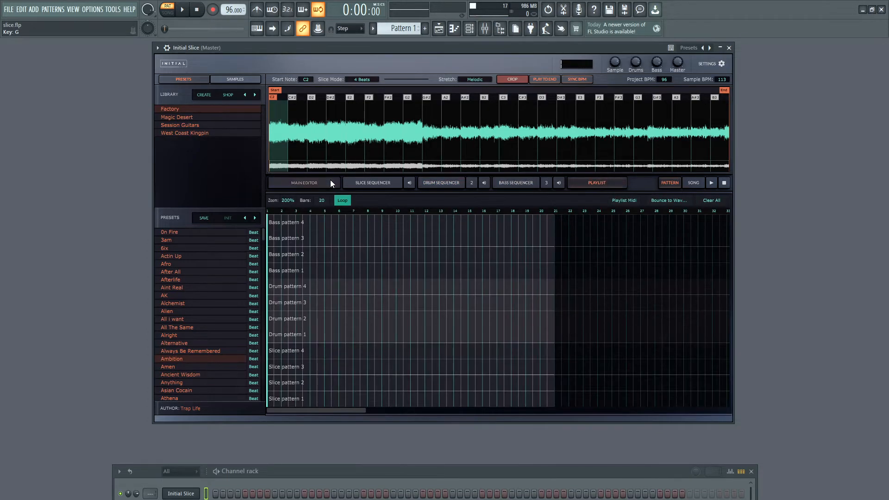
Load the Beat version of the Ambition preset and check its three sequencers and playlist
left_click(314, 183)
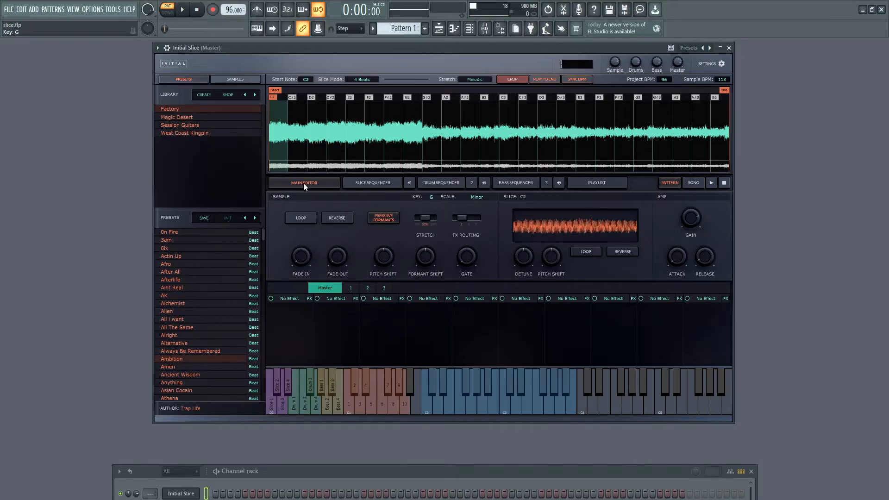
left_click(249, 360)
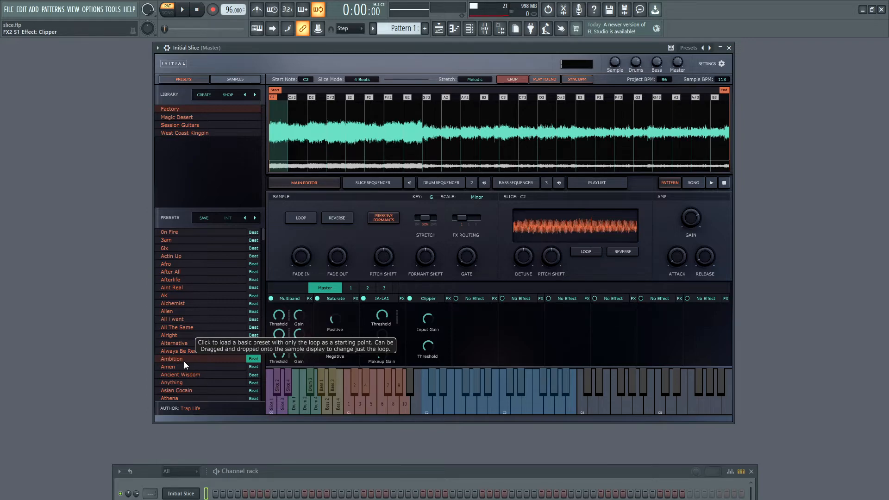
left_click(386, 184)
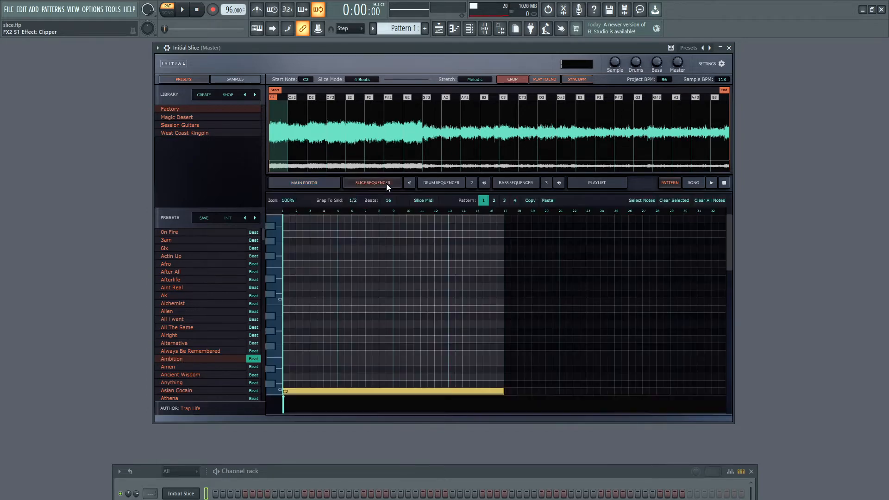
left_click(446, 184)
left_click(524, 187)
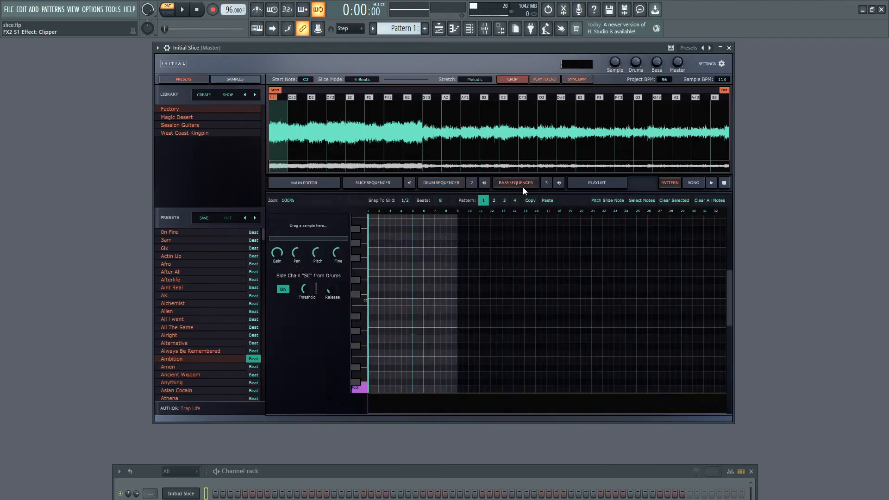
left_click(597, 184)
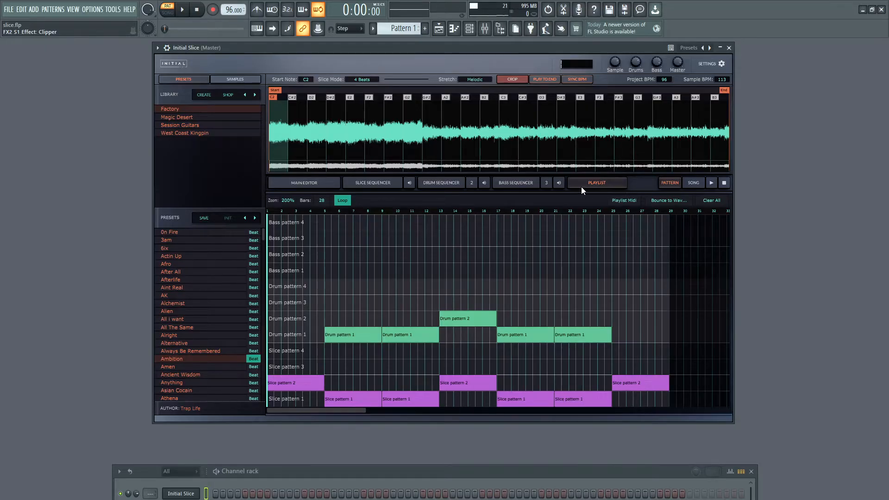
Play the Ambition arrangement in song mode, watch the drum sequencer during playback, and stop it
left_click(685, 182)
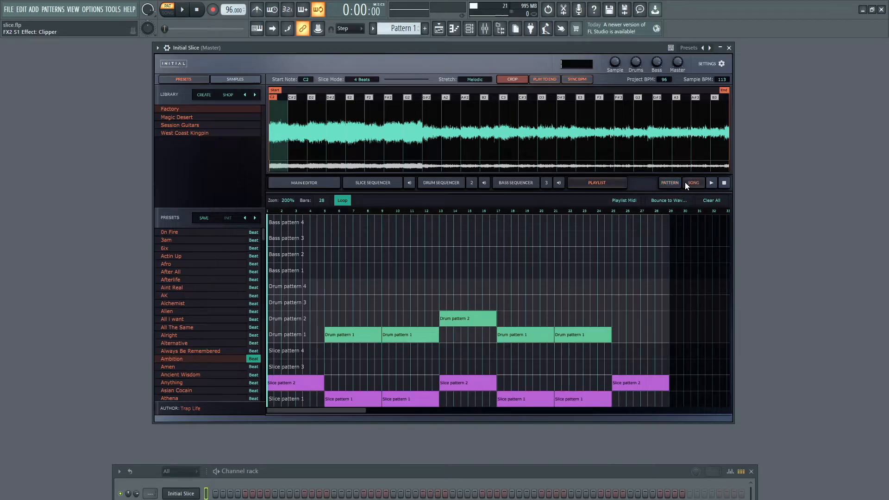
left_click(710, 185)
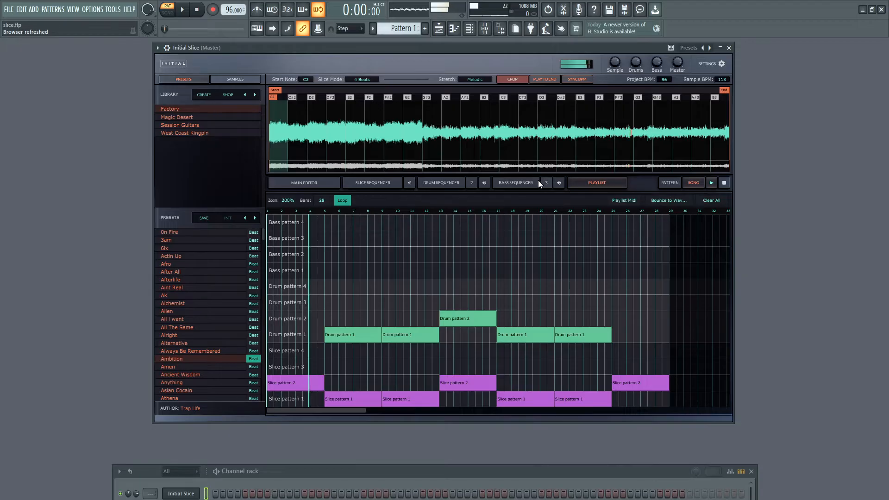
left_click(453, 184)
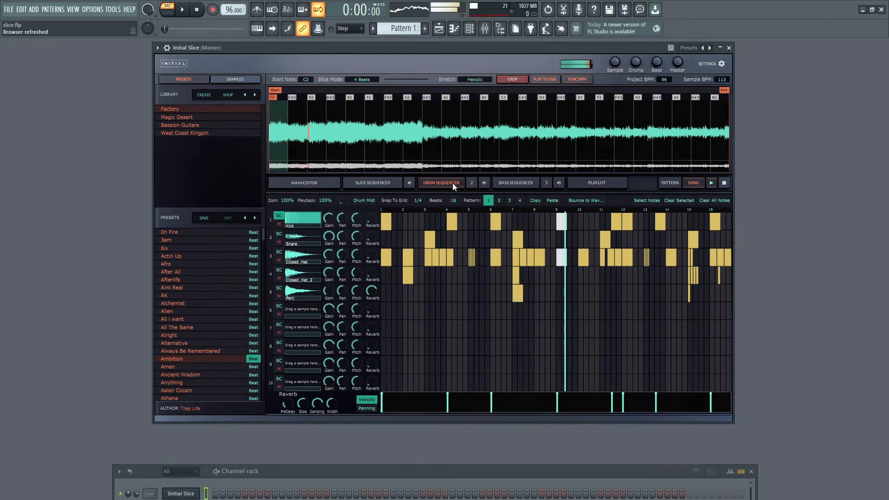
left_click(724, 182)
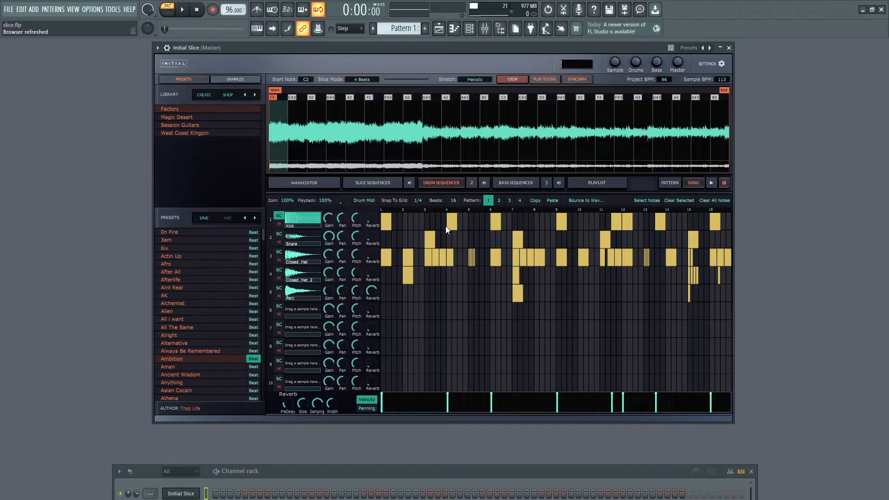
Load the factory preset 0n Fire in the main editor and audition several of its slices across the keyboard
left_click(305, 183)
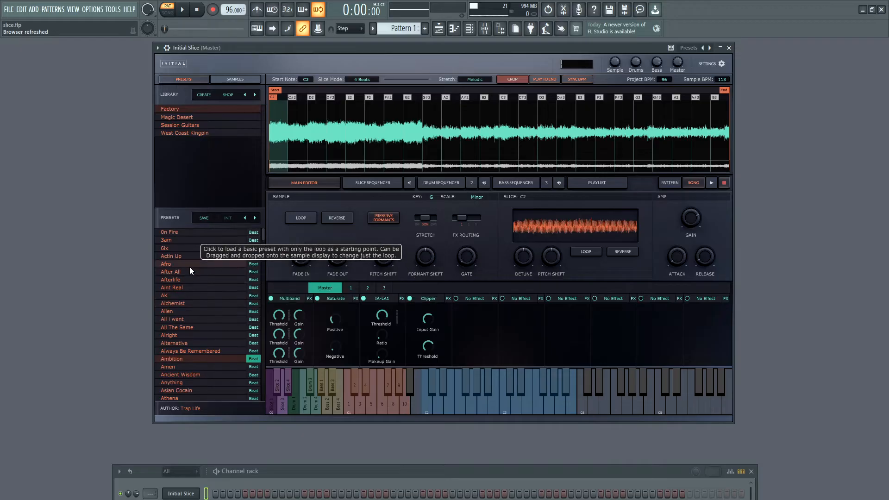
left_click(191, 233)
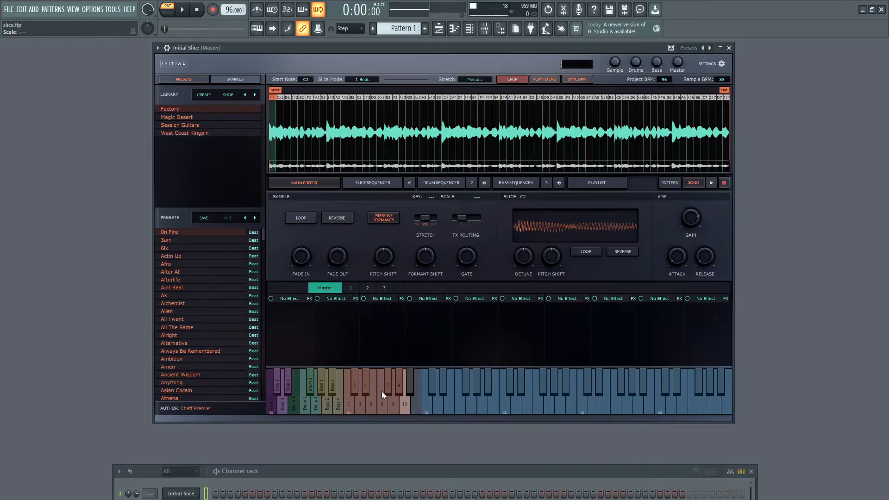
left_click(424, 410)
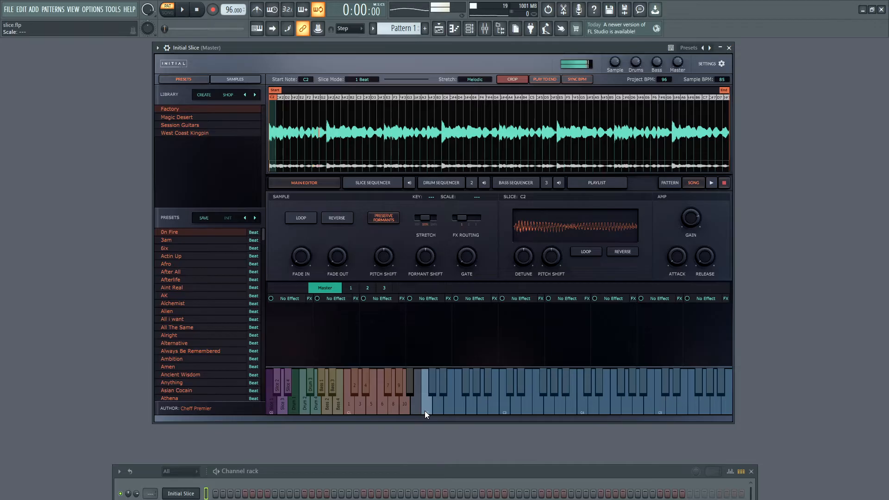
left_click(568, 404)
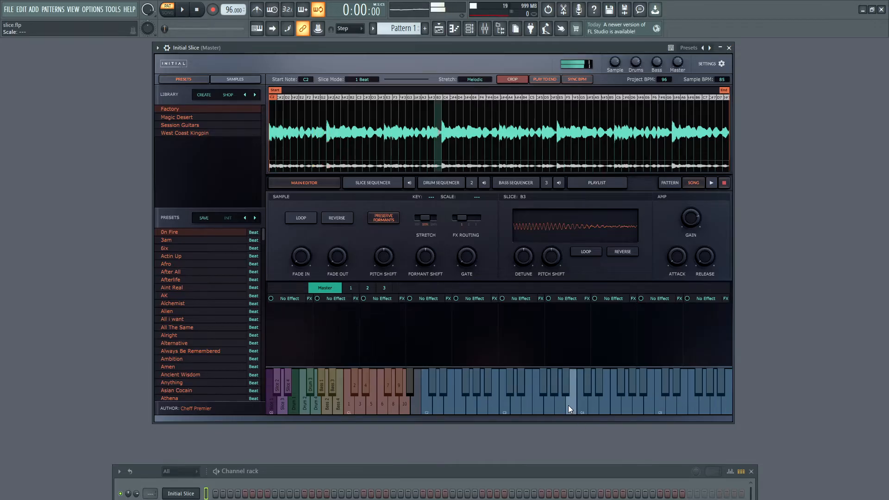
left_click(670, 404)
left_click(542, 385)
left_click(445, 390)
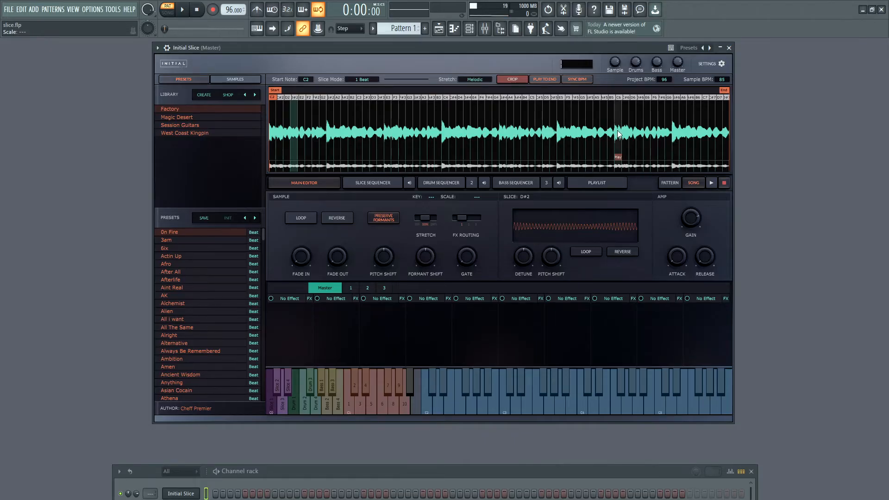
Turn off Play To End and audition the C3 slice
left_click(545, 80)
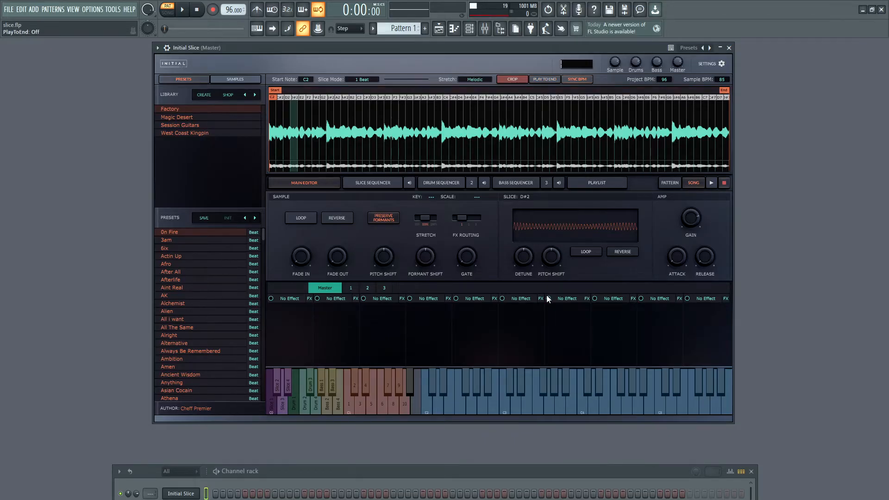
left_click(505, 410)
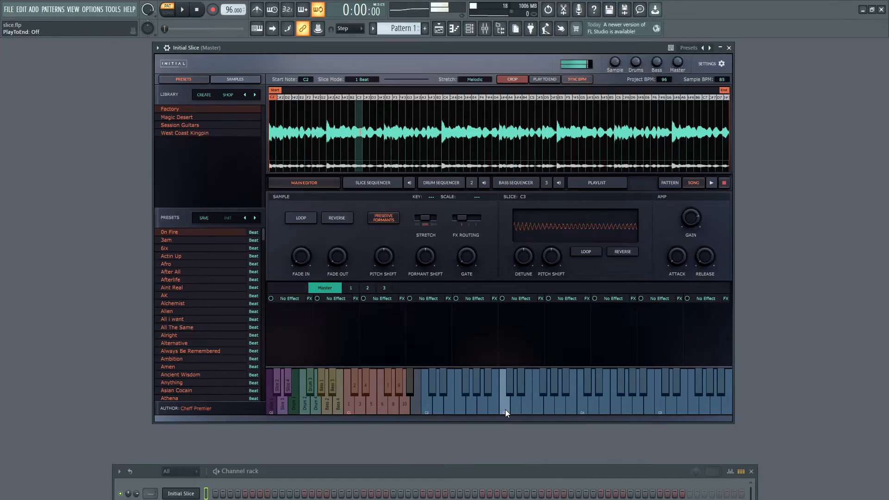
Move the start marker of the C3 slice earlier, into the B2 slice, and play the lengthened slice
mouse_move(359, 115)
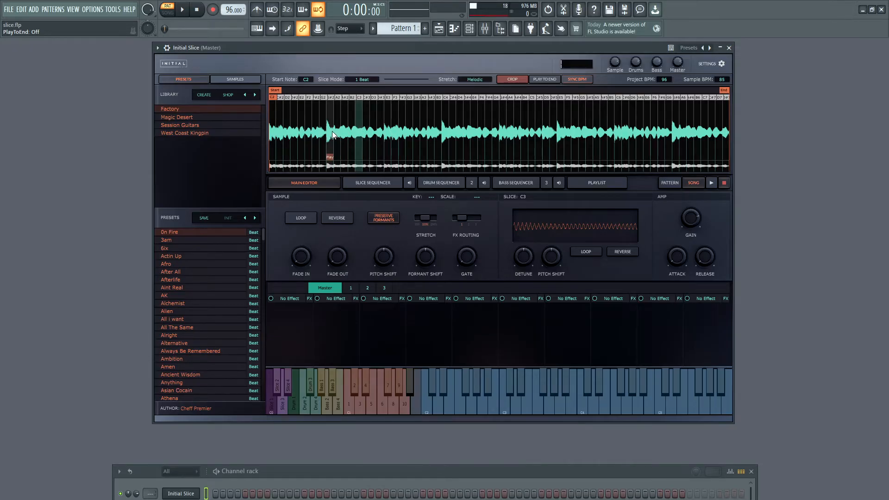
scroll(348, 134, "up", 4)
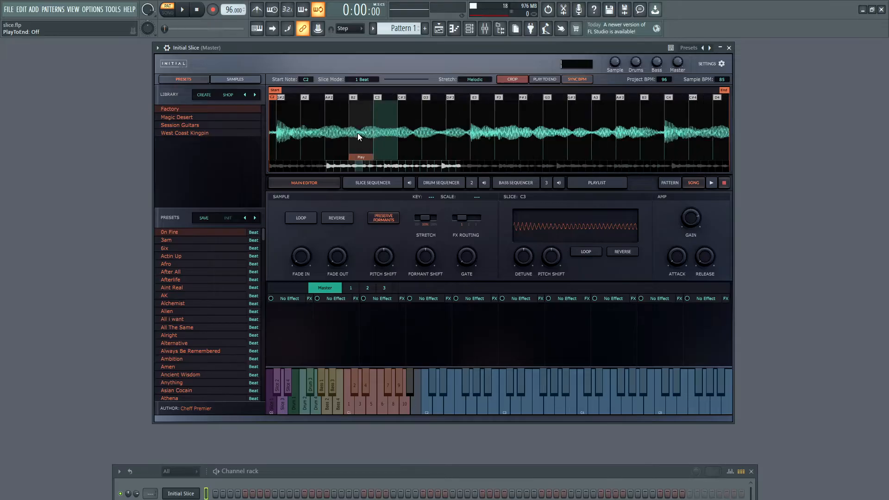
left_click_drag(376, 97, 360, 114)
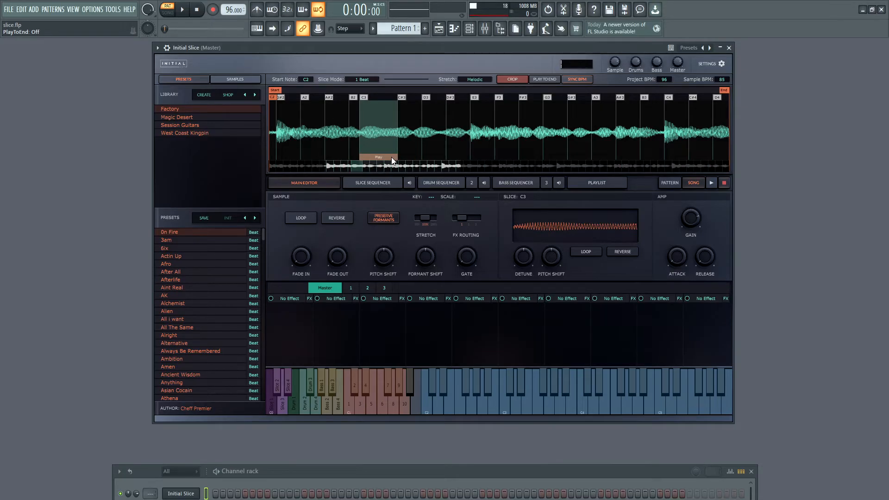
left_click(369, 157)
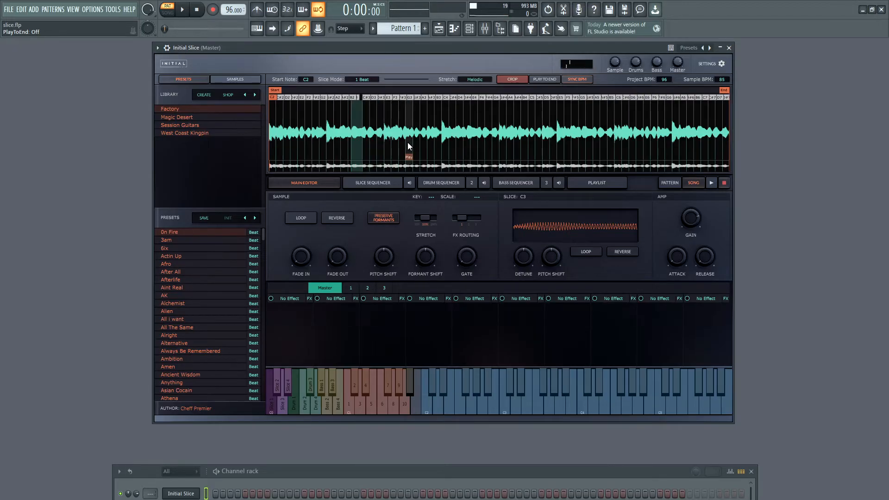
Reload the 0n Fire preset to restore its slices, and test the first slice keys and numbered key 1
scroll(362, 135, "up", 3)
scroll(361, 136, "down", 3)
left_click(329, 126)
left_click(196, 232)
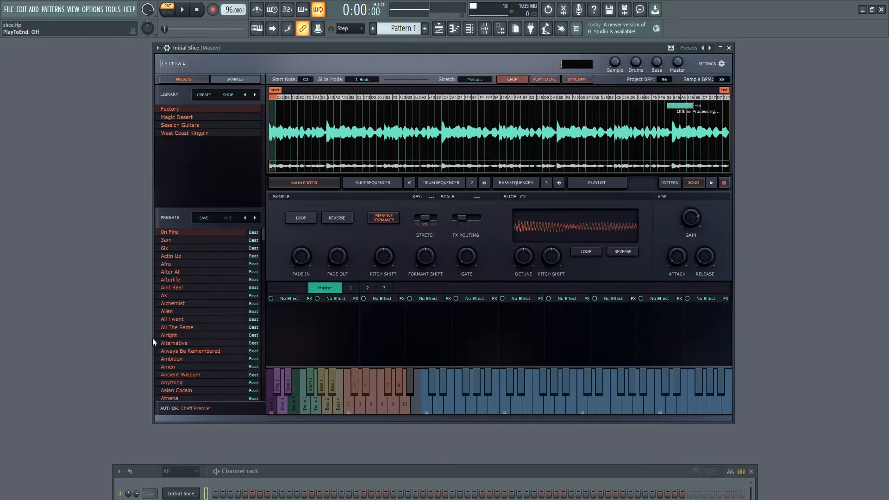
left_click(439, 410)
left_click(427, 409)
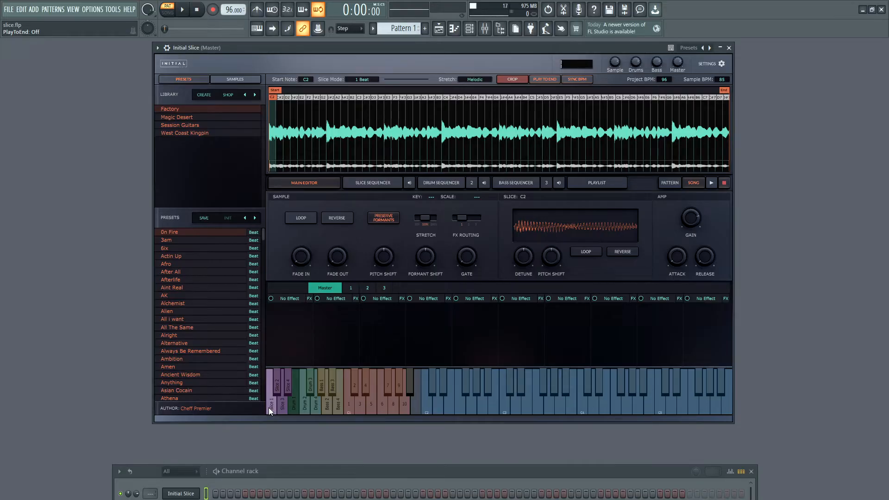
left_click(351, 405)
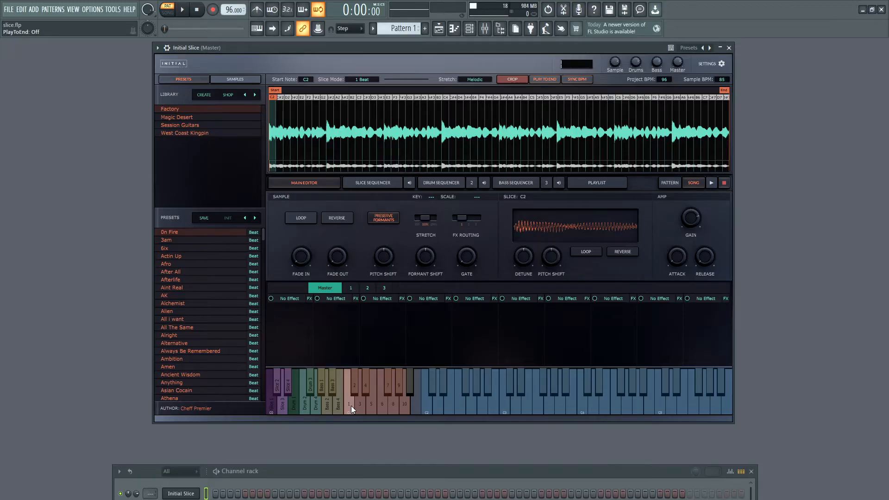
Load the Beat version of 0n Fire and set the slice sequencer to pattern playback
left_click(247, 233)
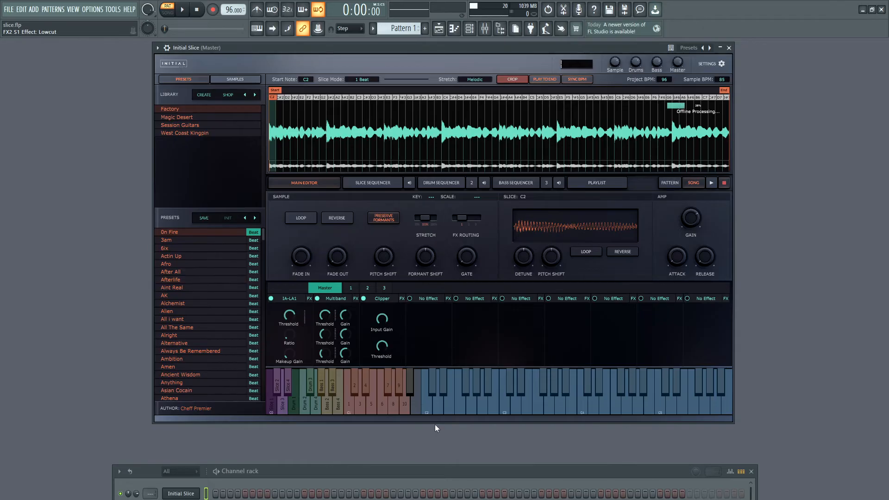
left_click(388, 185)
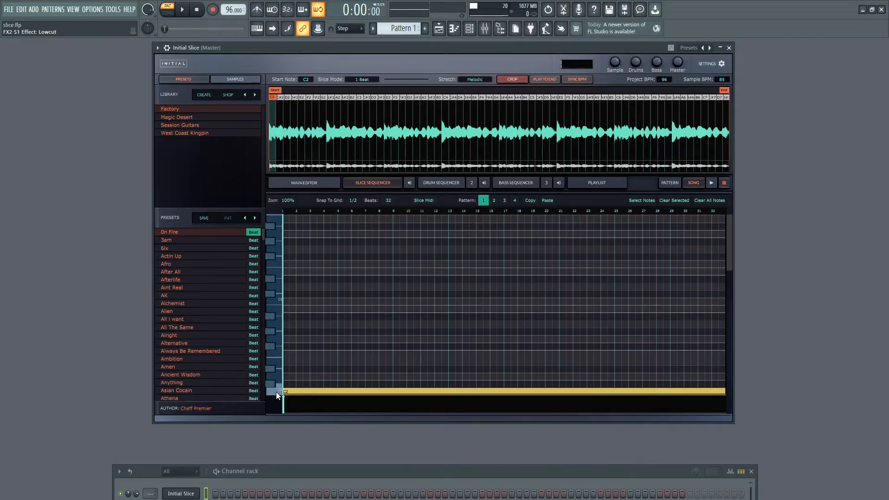
left_click(664, 184)
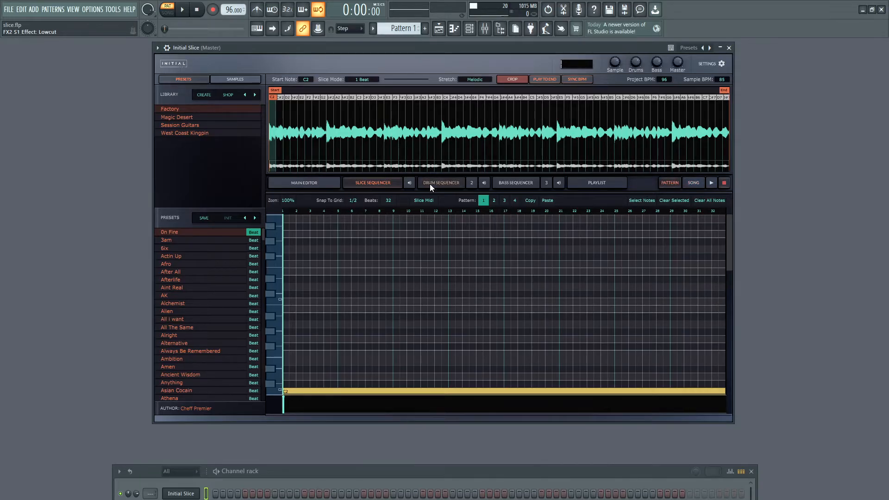
Mute the drum and bass sequencers, play the slice pattern on its own, and stop it
left_click(561, 183)
left_click(712, 182)
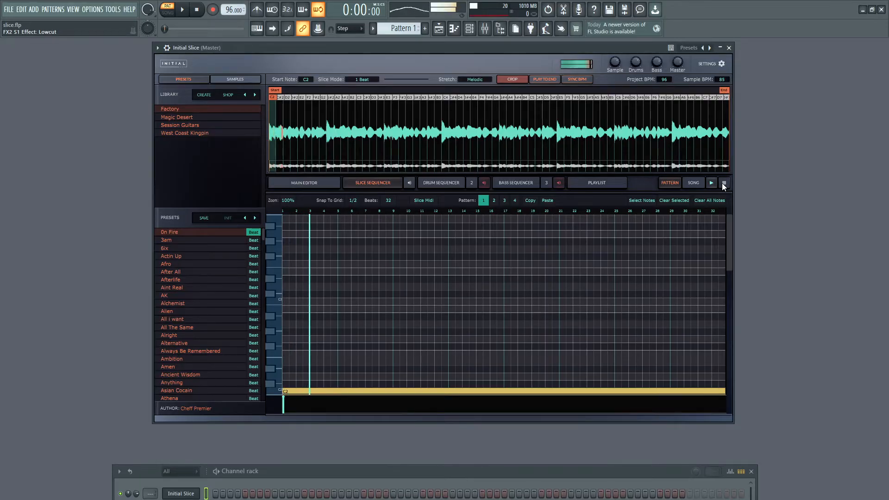
left_click(724, 183)
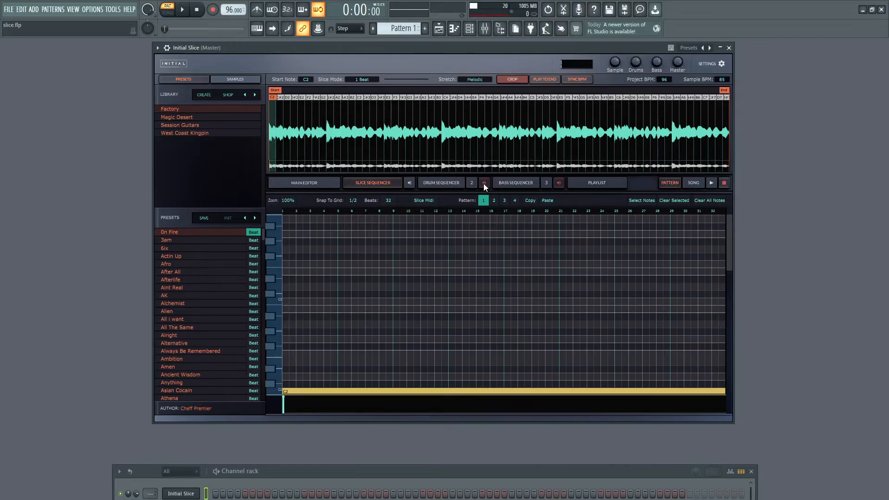
Open the Initial Slice channel's piano roll, locate and audition the C2 key, and close the piano roll
right_click(195, 493)
left_click(260, 369)
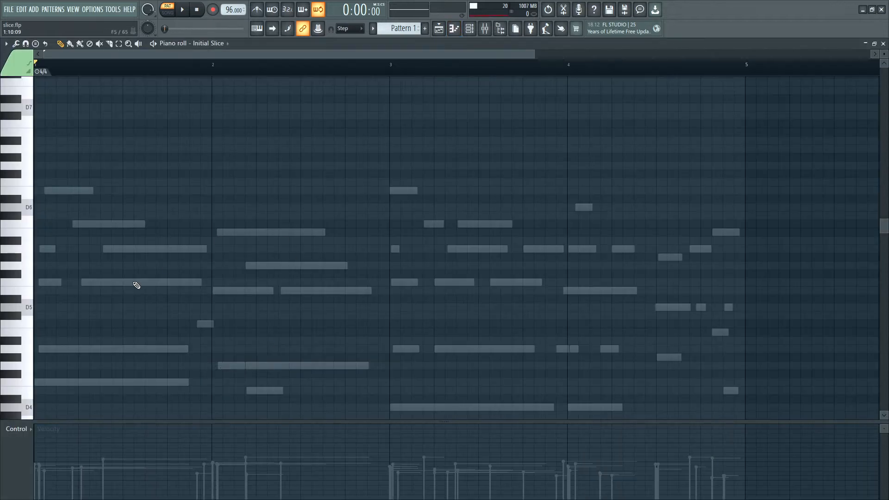
scroll(69, 320, "down", 10)
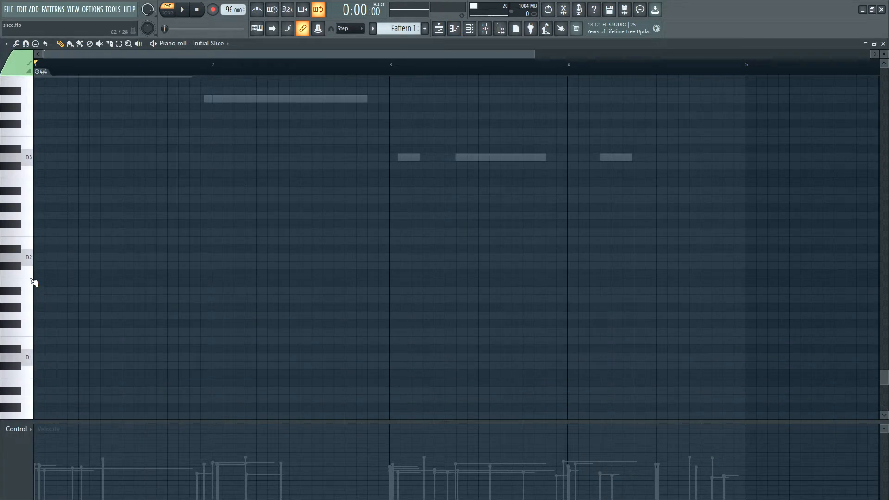
left_click(32, 280)
left_click(883, 44)
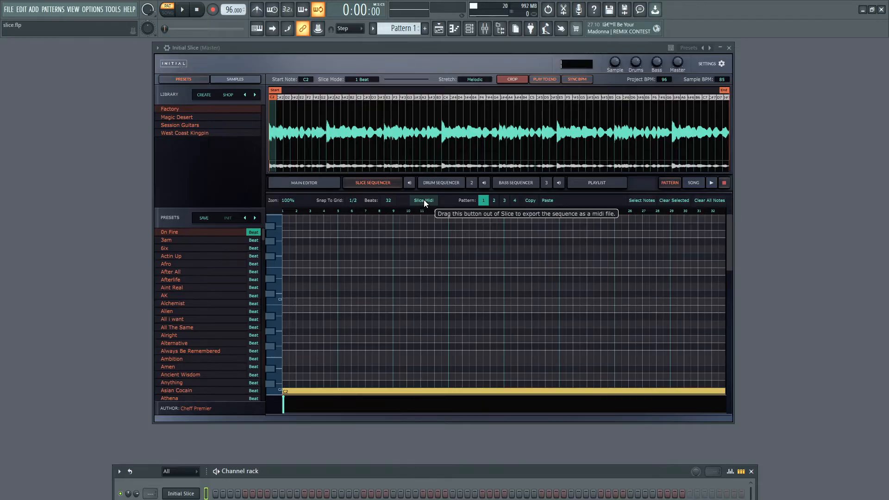
Export the slice sequencer's MIDI pattern onto the Initial Slice channel, play the result from the host, and stop
left_click_drag(424, 203, 183, 494)
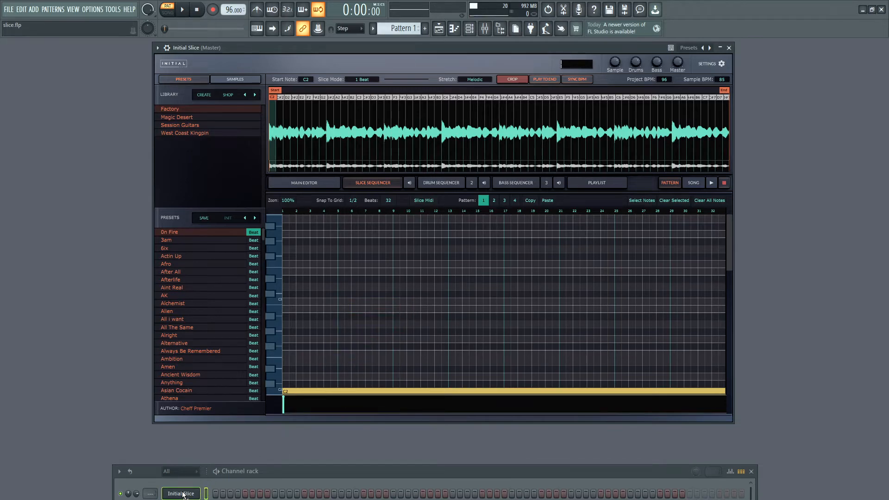
left_click_drag(183, 493, 183, 493)
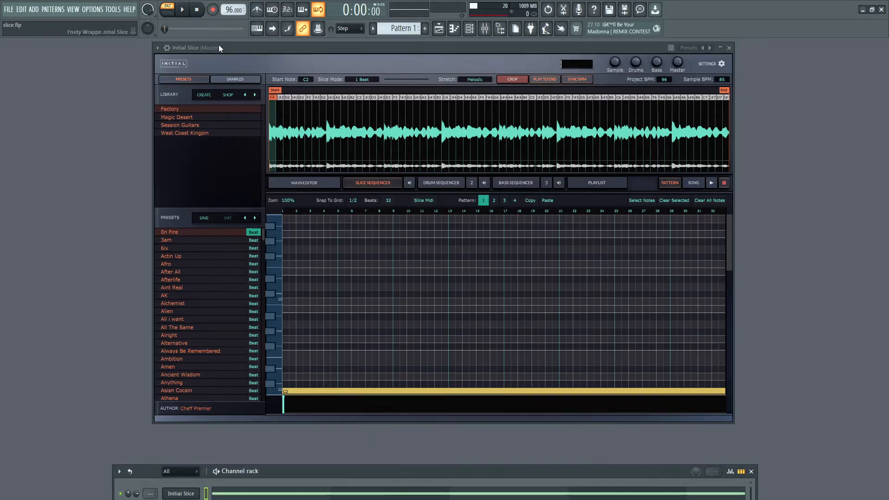
left_click(184, 12)
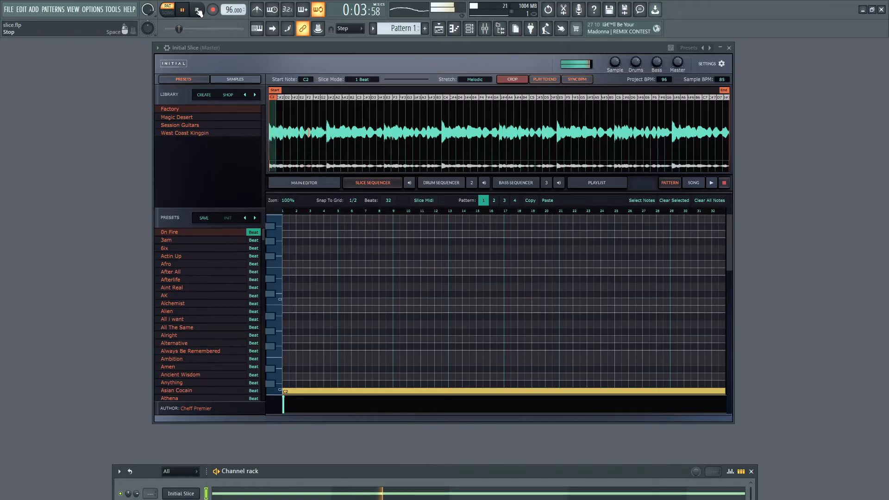
left_click(198, 10)
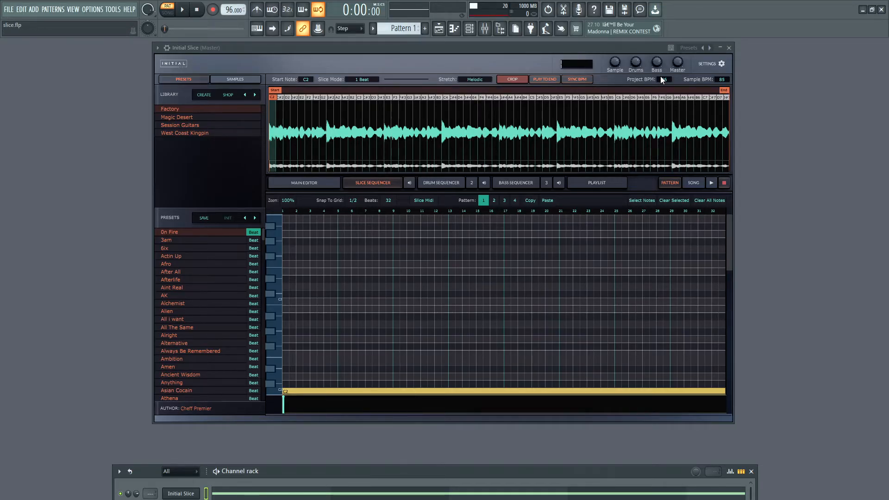
Play the exported slice pattern at a project tempo of 77 BPM, stop it, and set the tempo to 90 BPM
left_click_drag(226, 9, 225, 21)
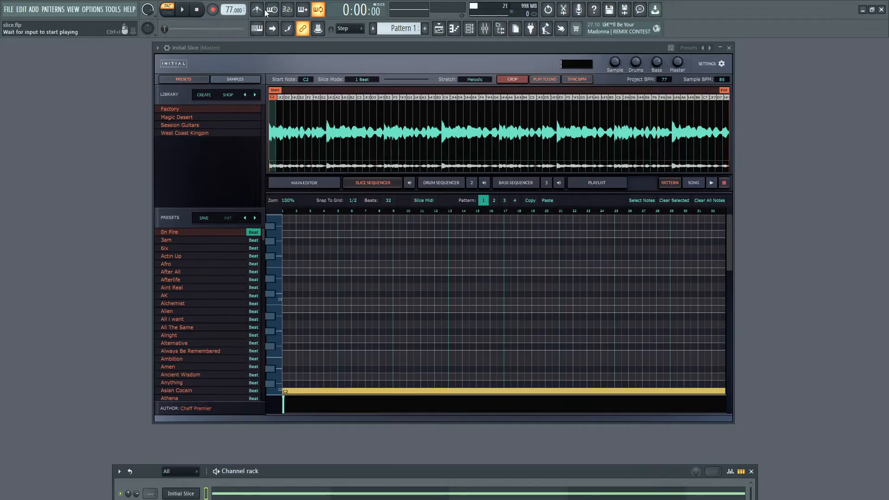
left_click(184, 11)
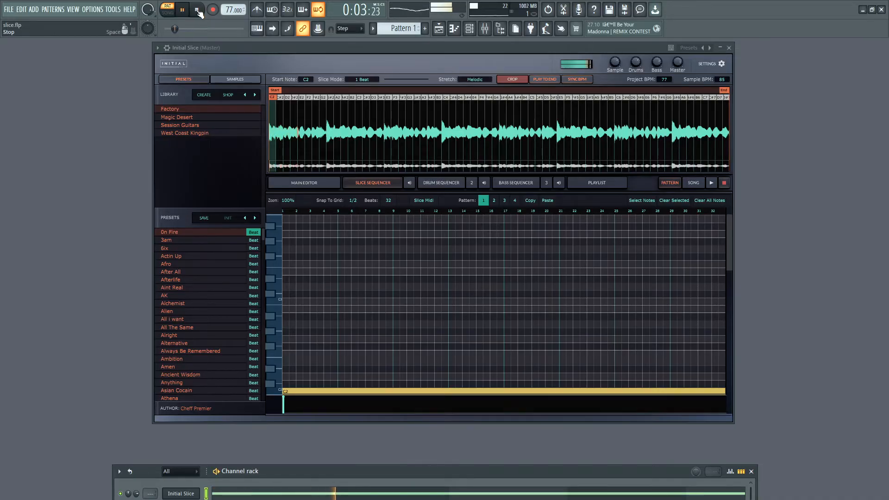
left_click(198, 11)
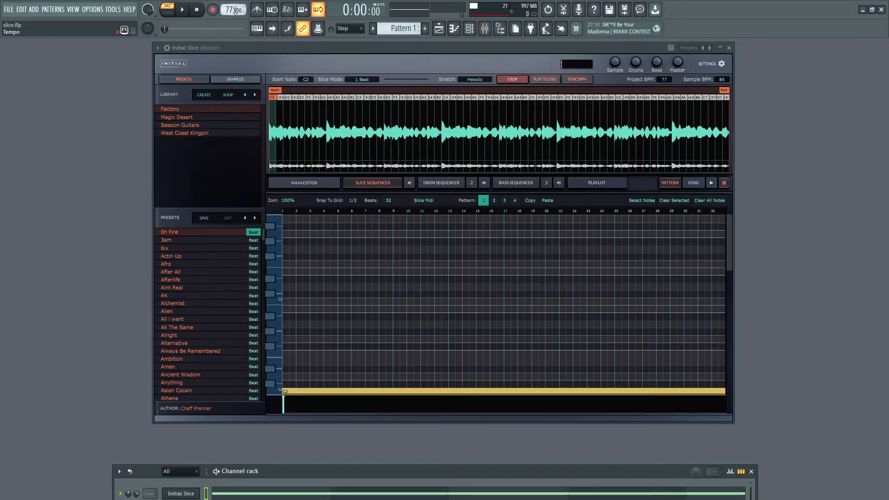
left_click_drag(233, 10, 233, 1)
Open the drum sequencer and audition several of its drum samples, including the snare, hats and percussion
left_click(296, 182)
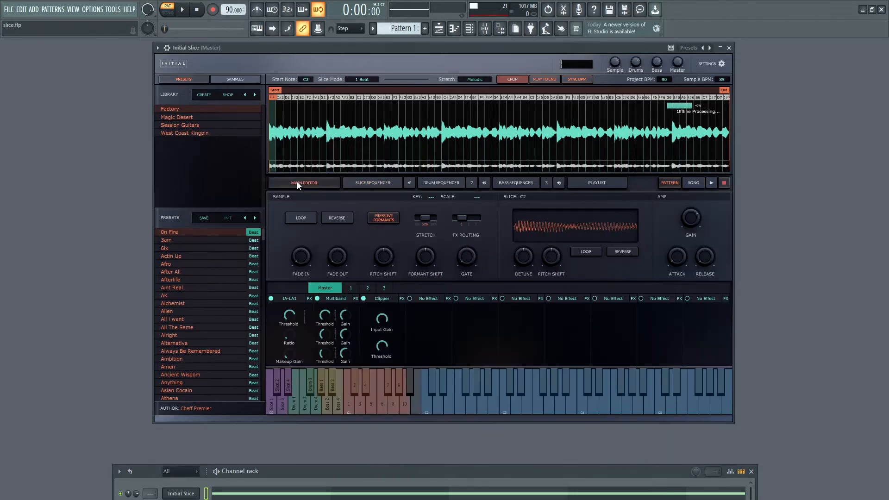
left_click(443, 183)
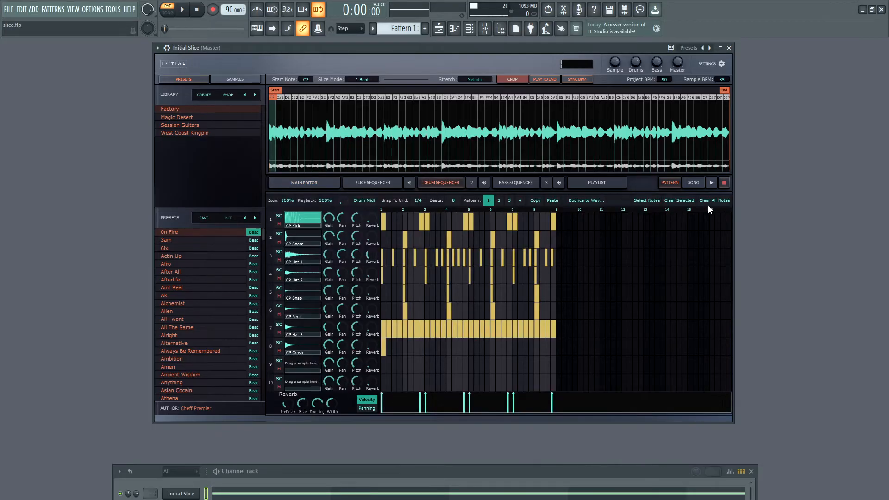
left_click(302, 255)
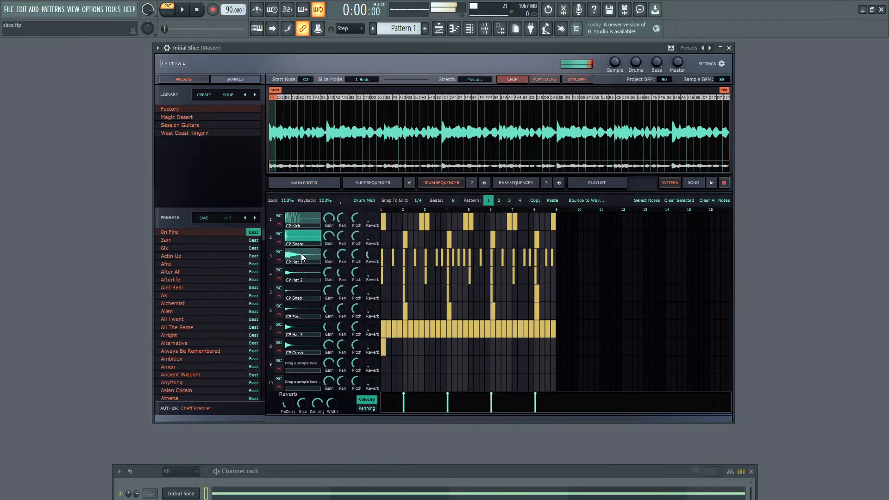
left_click(298, 276)
left_click(301, 309)
left_click(302, 328)
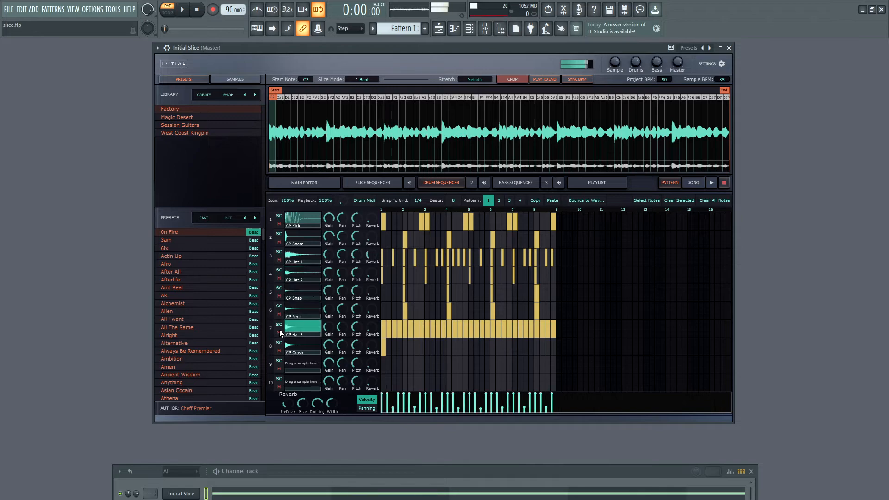
Compare the drum sequencer with the main editor and audition the numbered drum keys on the editor's keyboard
left_click(310, 183)
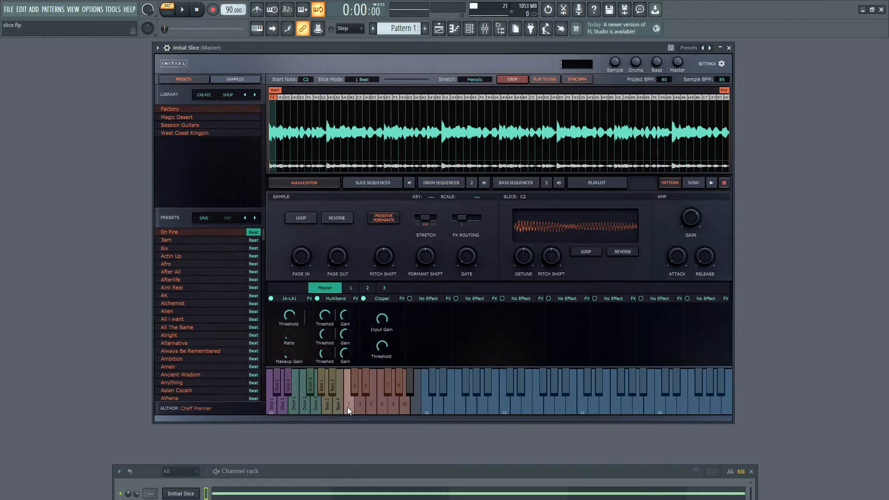
left_click(441, 184)
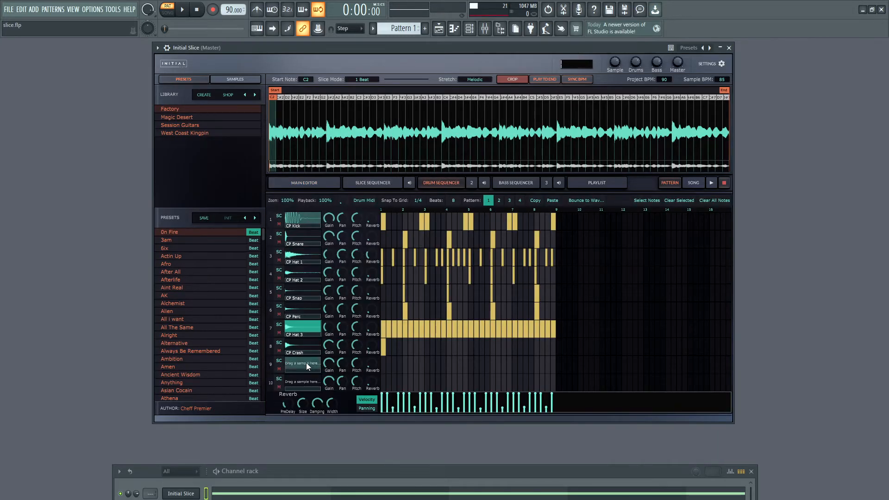
left_click(318, 182)
left_click(348, 411)
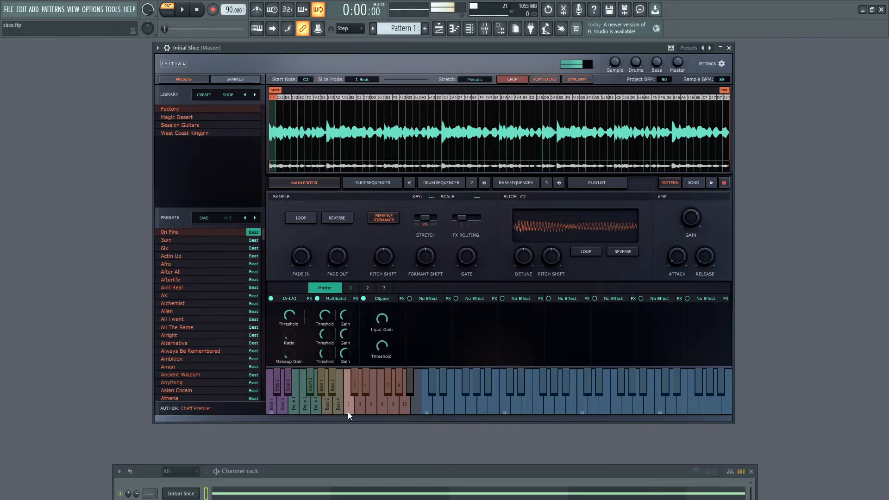
left_click(357, 405)
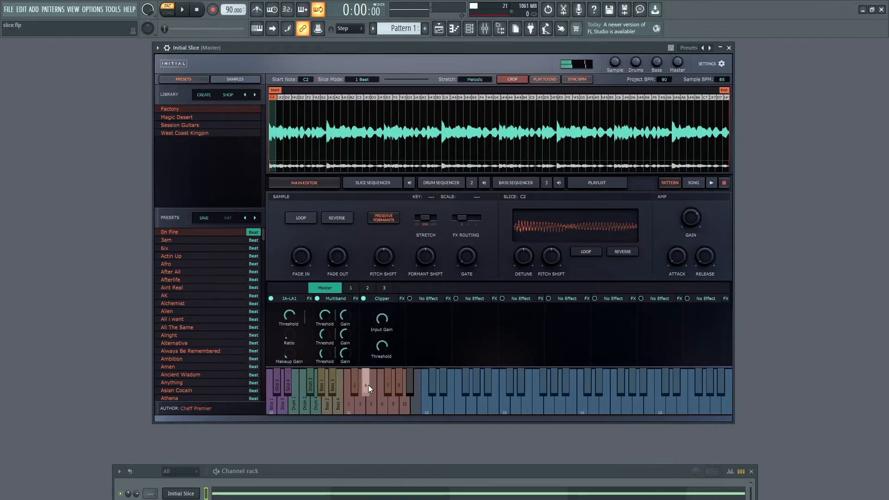
left_click(368, 385)
left_click(380, 407)
left_click(393, 412)
Open the Initial Slice piano roll and enter a bar 1 rhythm of two C1 and two C#1 notes
key("F7")
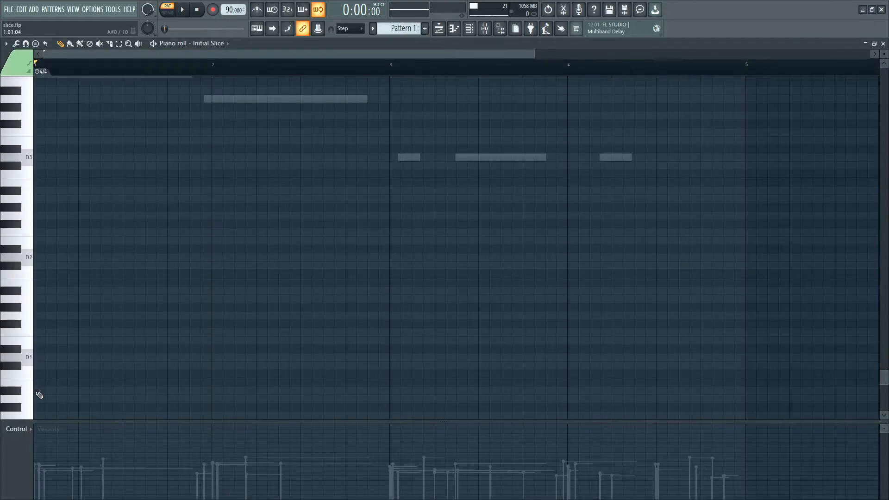
left_click(33, 375)
left_click(85, 366)
left_click(168, 367)
left_click(46, 374)
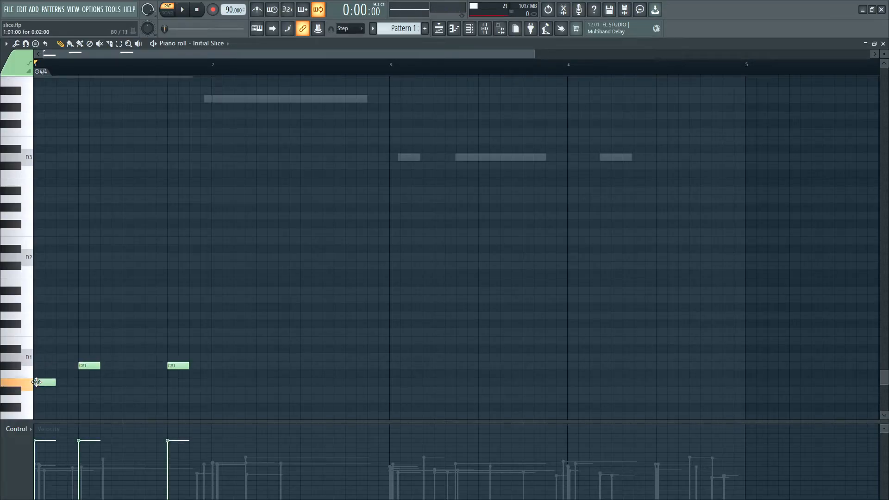
left_click(160, 373)
Add four D1 notes to the bar 1 rhythm during playback, stop, and close the piano roll
key("space")
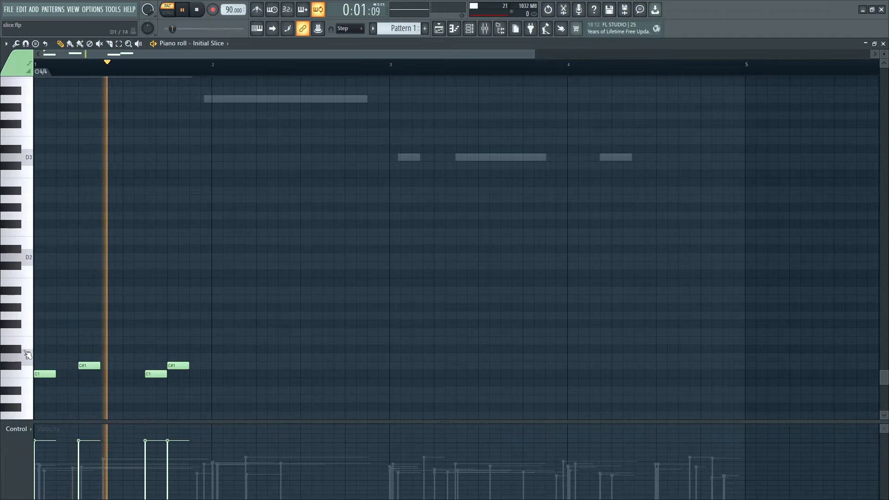
key("ctrl+v")
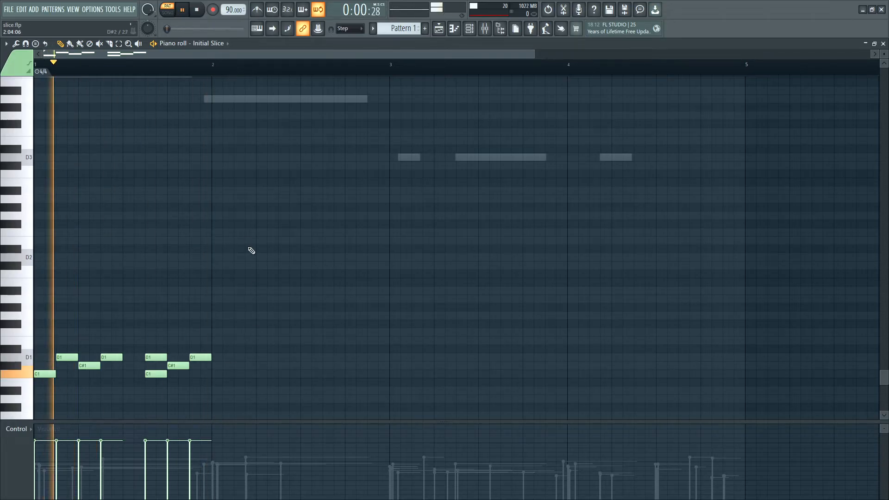
key("ctrl+a")
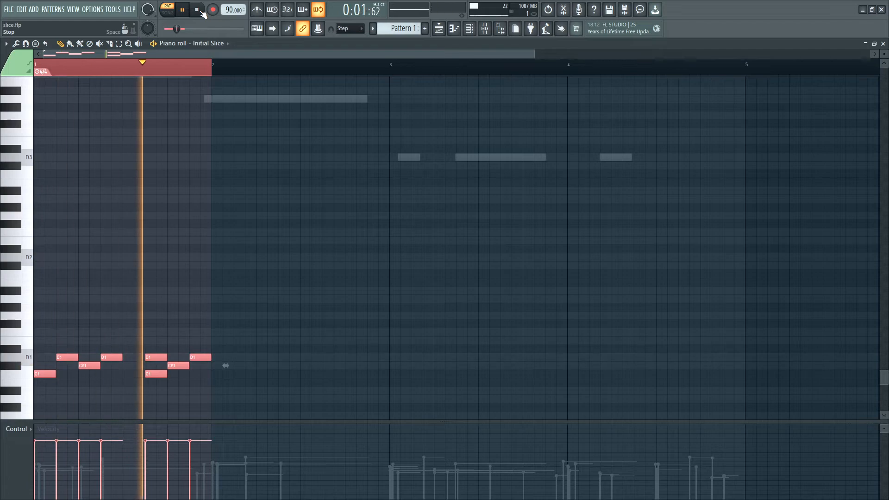
left_click(199, 11)
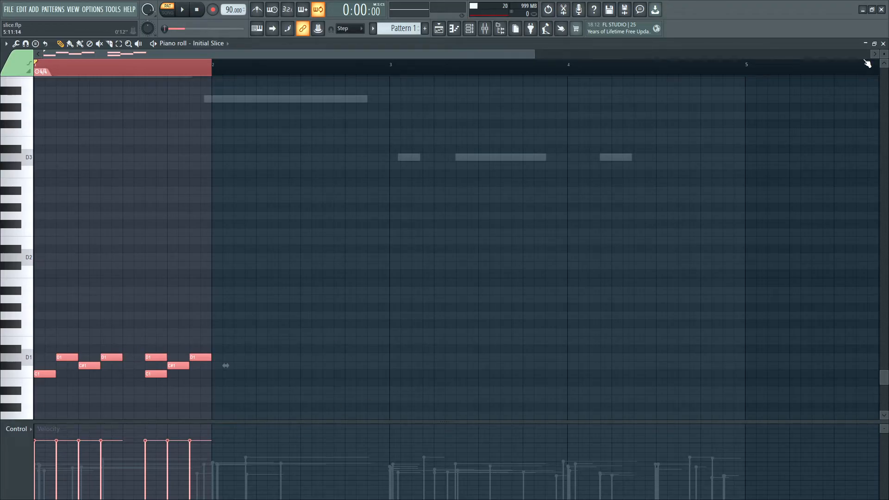
left_click(884, 44)
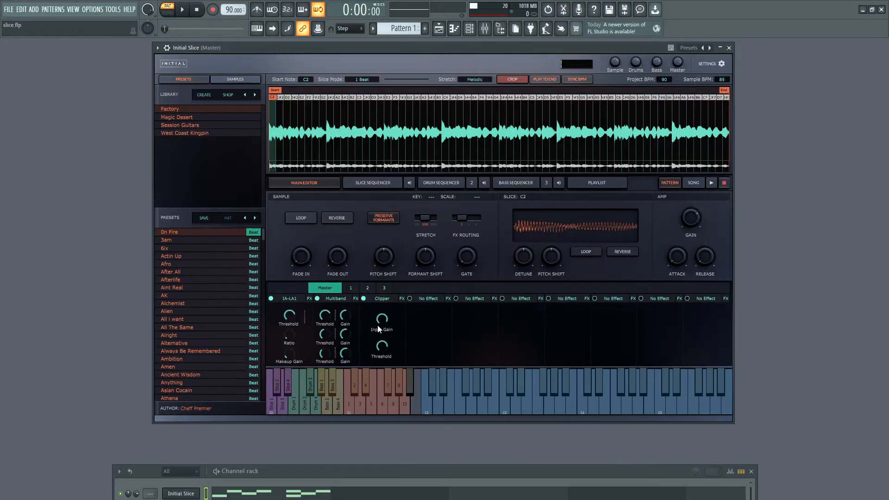
Open the drum sequencer, play its pattern inside the plugin, and stop it
left_click(428, 181)
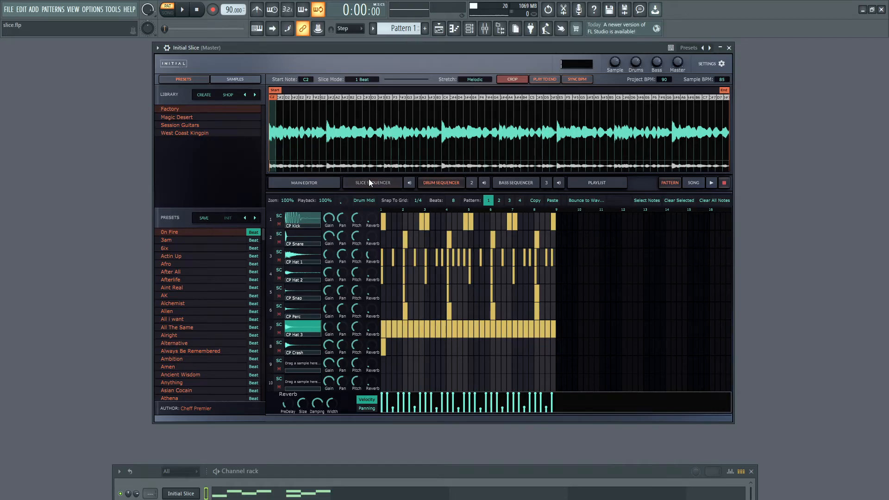
mouse_move(323, 221)
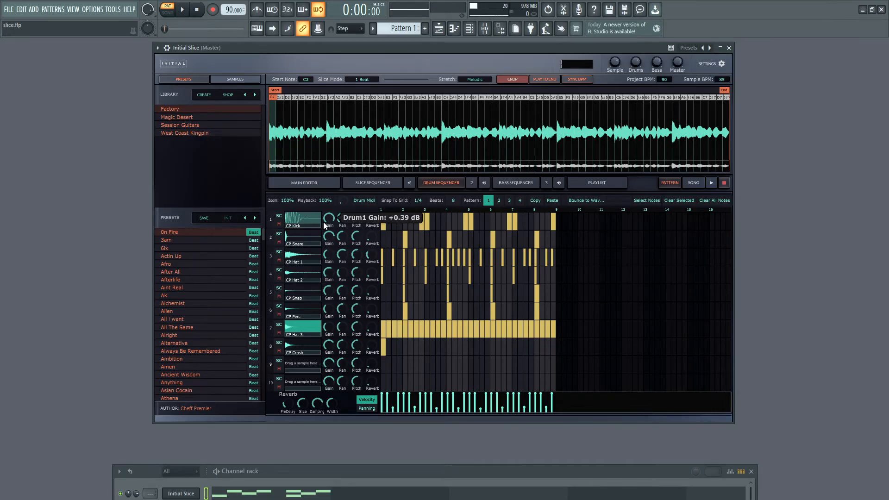
left_click(709, 184)
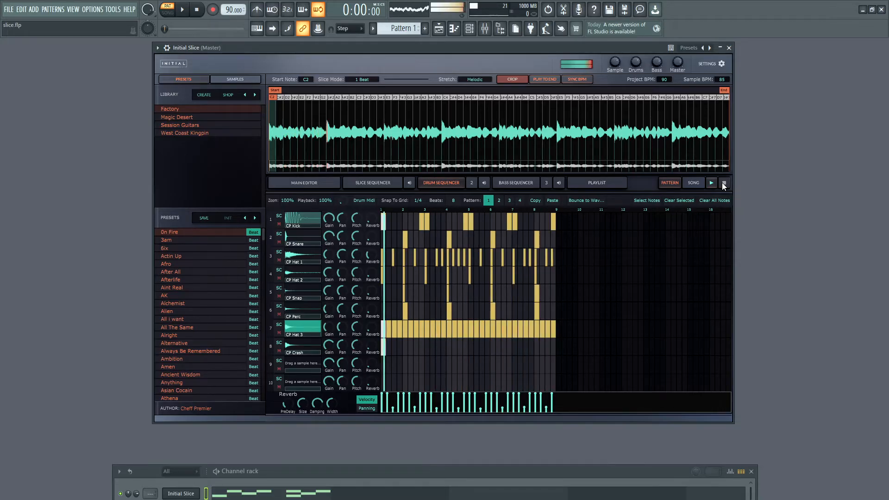
left_click(723, 183)
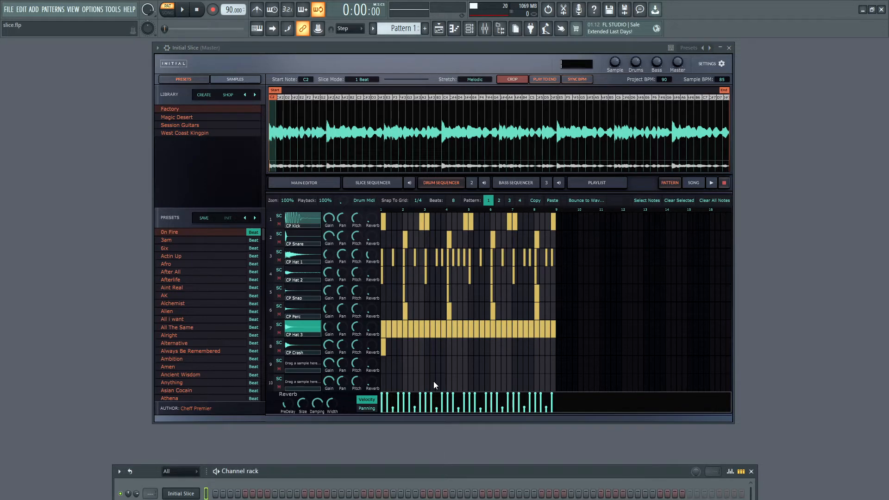
Audition the Drum 1 trigger key in the main editor and locate its matching E0 key in the channel's piano roll
left_click(301, 182)
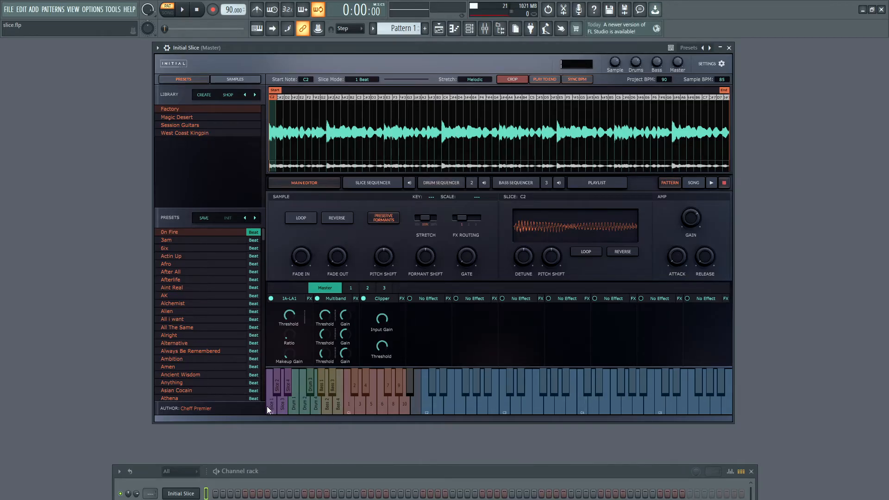
left_click(296, 412)
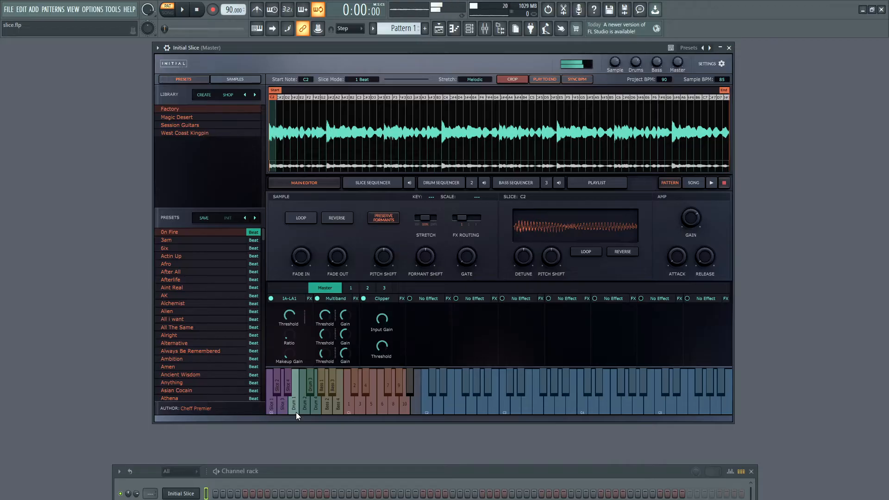
right_click(195, 494)
left_click(222, 369)
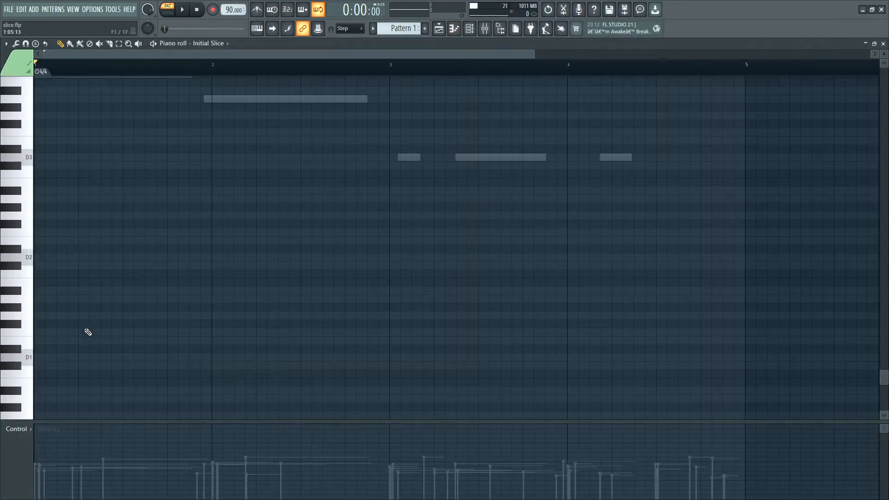
scroll(115, 311, "down", 2)
scroll(110, 307, "up", 3)
scroll(113, 309, "down", 3)
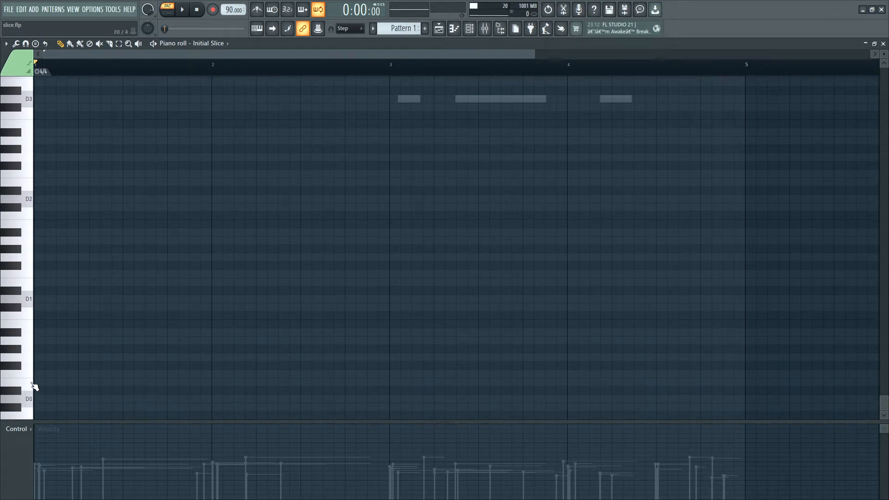
left_click(33, 387)
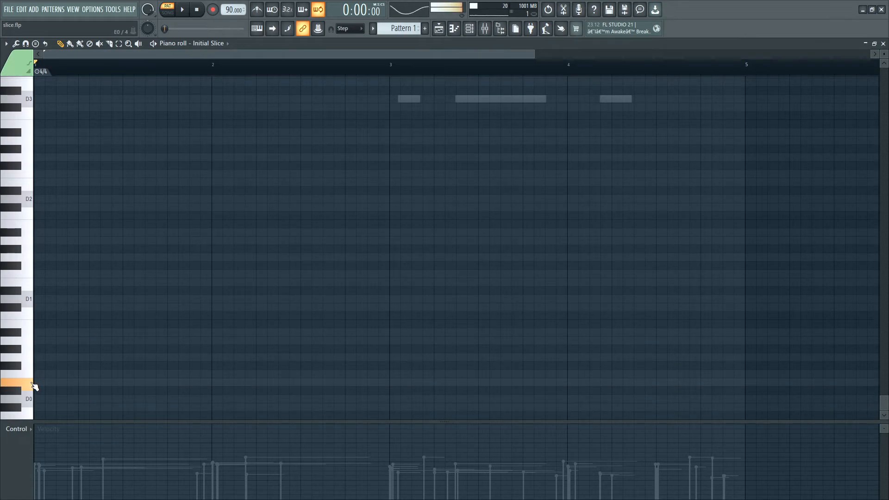
Place an E0 note at the start of bar 1, test it briefly, and extend it to the end of bar 4
left_click(40, 386)
key("space")
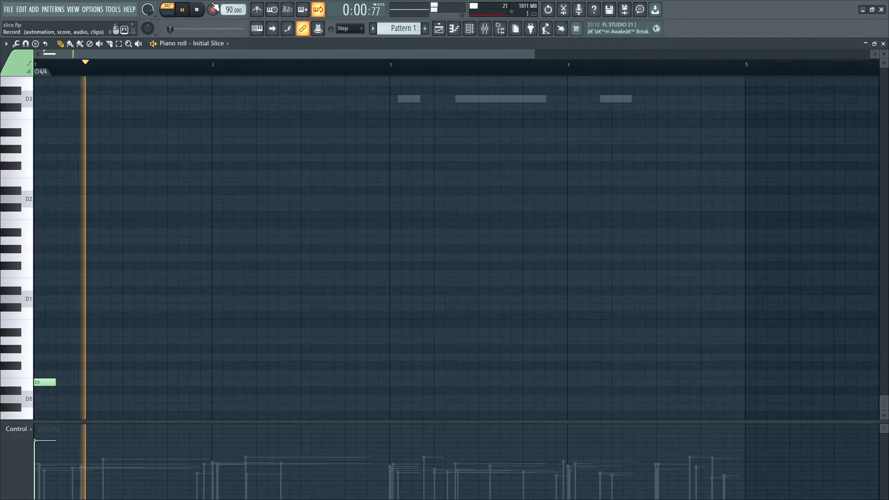
left_click(197, 10)
left_click_drag(55, 382, 744, 427)
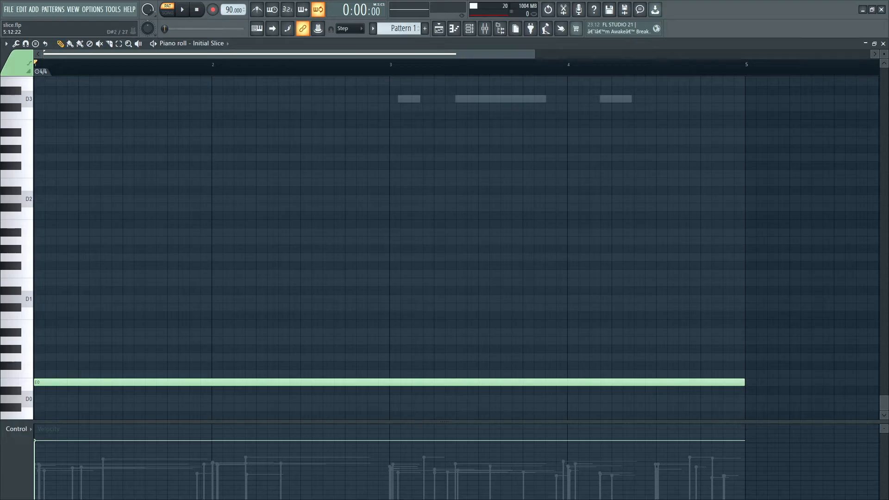
left_click(884, 44)
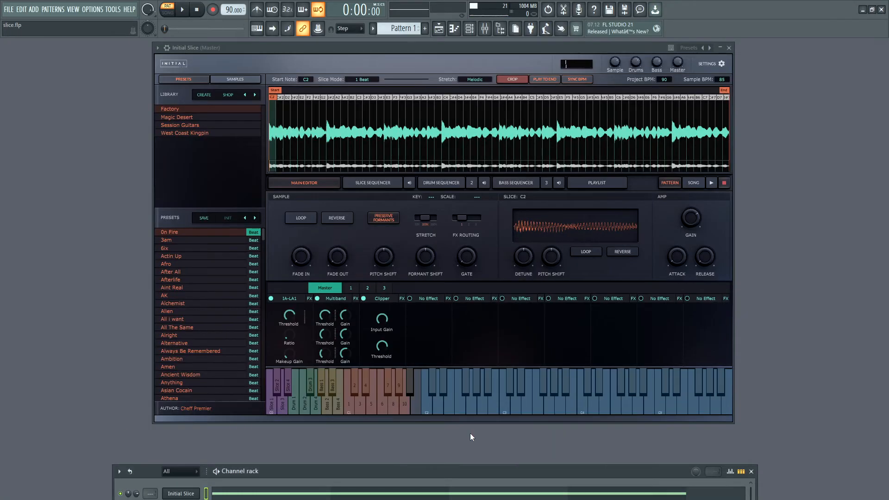
Play the E0-triggered drum pattern from the host, watch it in the drum sequencer, and stop
left_click(185, 14)
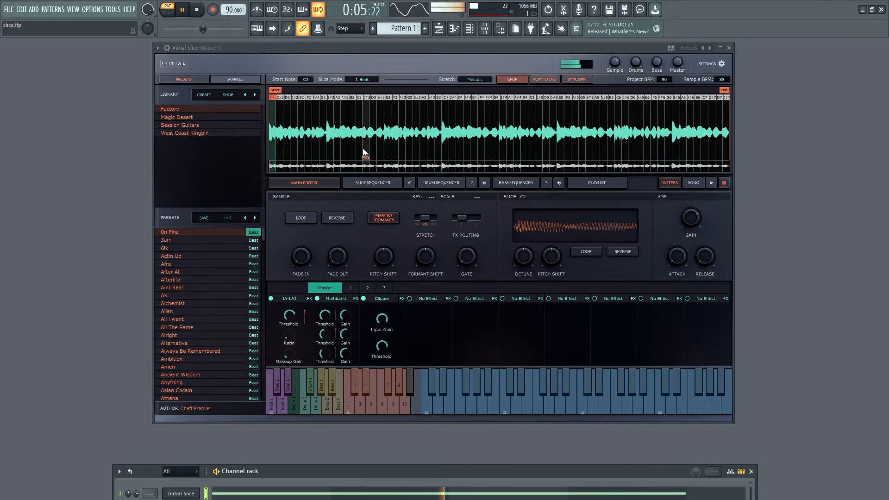
left_click(434, 182)
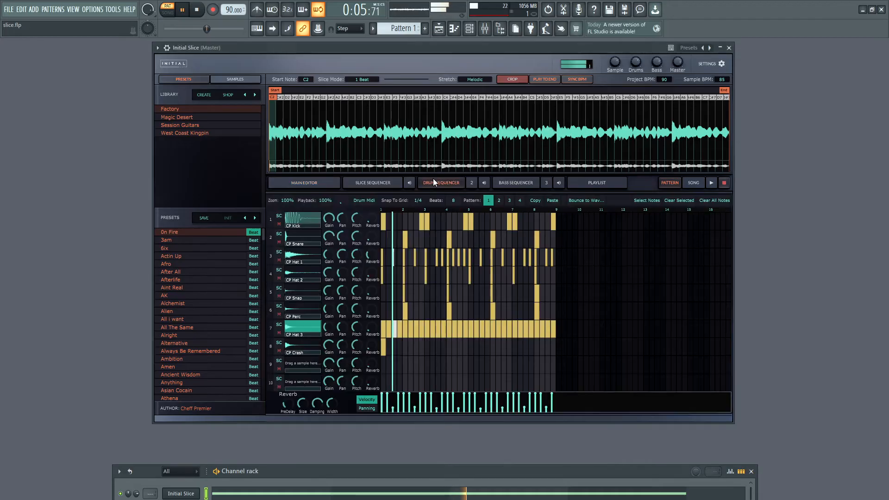
left_click(198, 12)
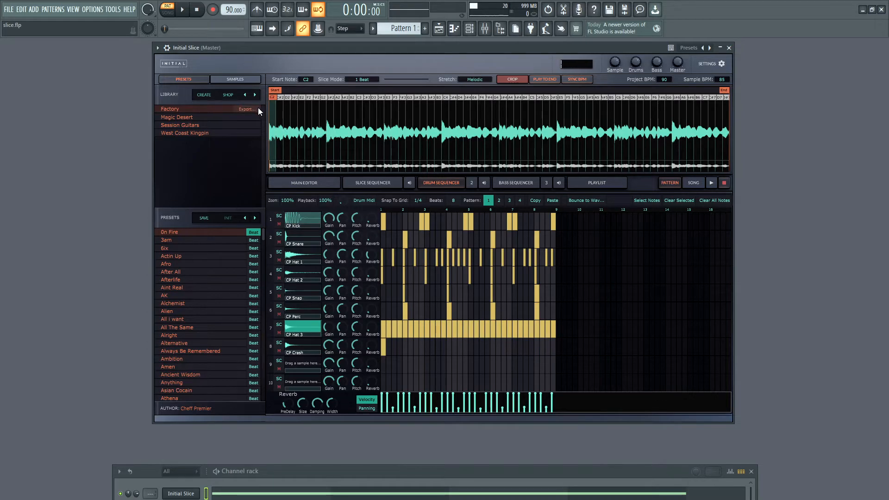
Load the Beat version of Actin Up and play its drum pattern from the host
left_click(183, 11)
left_click(255, 255)
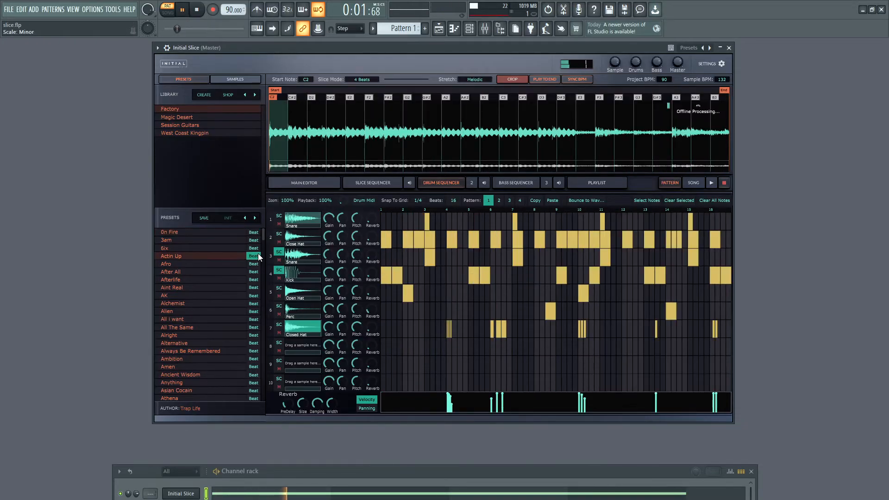
left_click(187, 12)
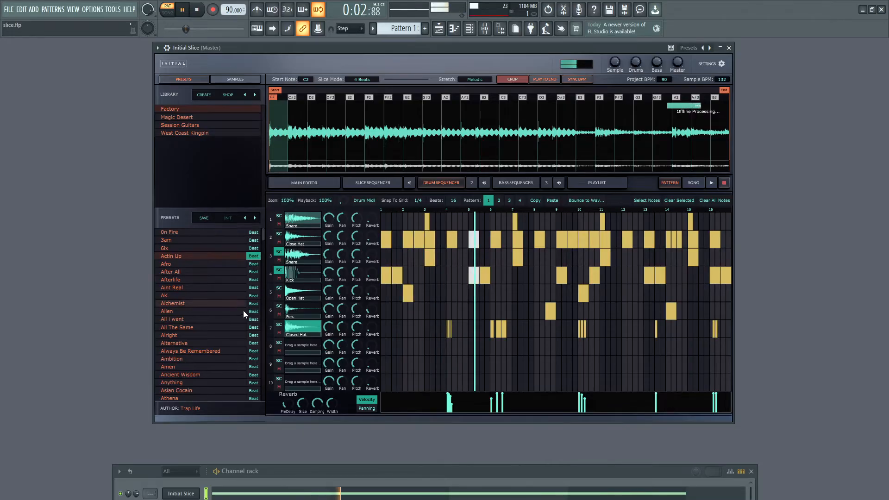
Load the Beat version of Afterlife, play its drum pattern from the host, and stop
left_click(254, 279)
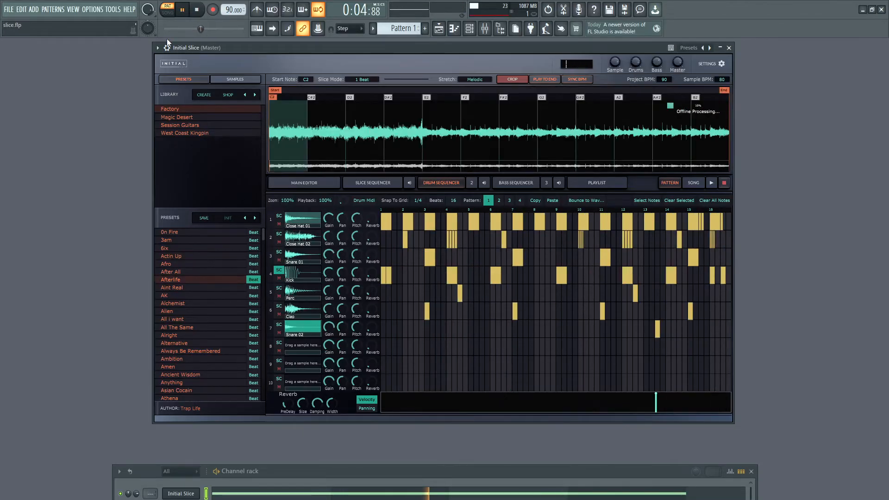
left_click(196, 9)
left_click(182, 9)
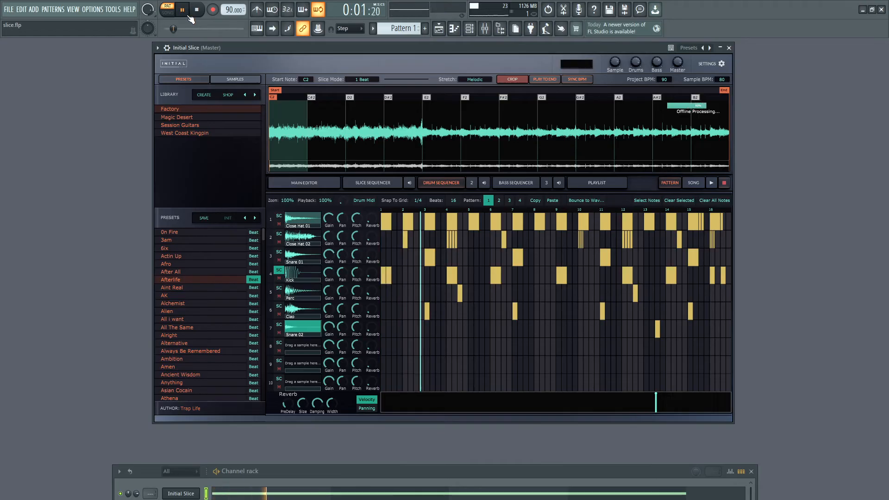
left_click(206, 10)
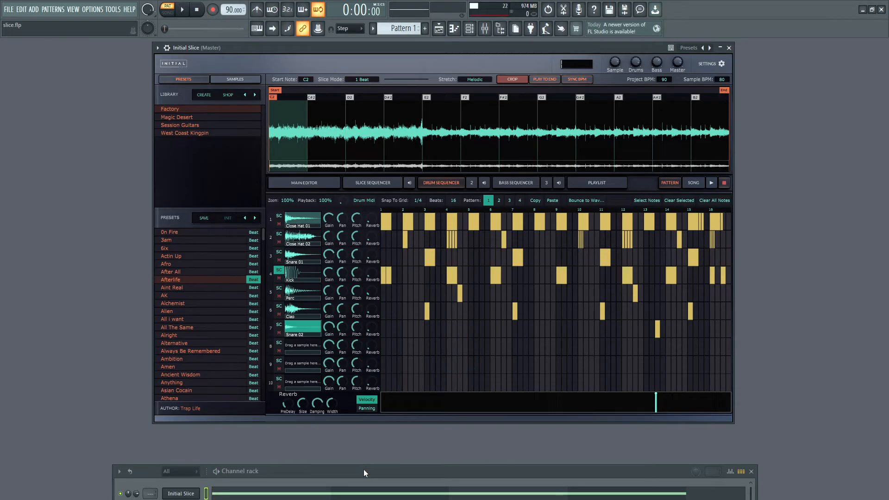
Mute the Initial Slice channel, enable Heat Up 3 64bit, play its Classic melody alone, stop, and close its window
left_click_drag(363, 469, 363, 437)
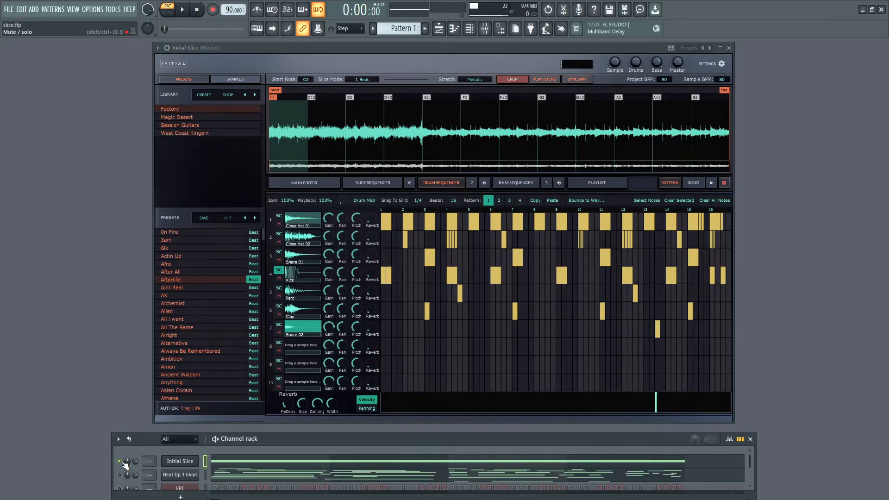
left_click(187, 480)
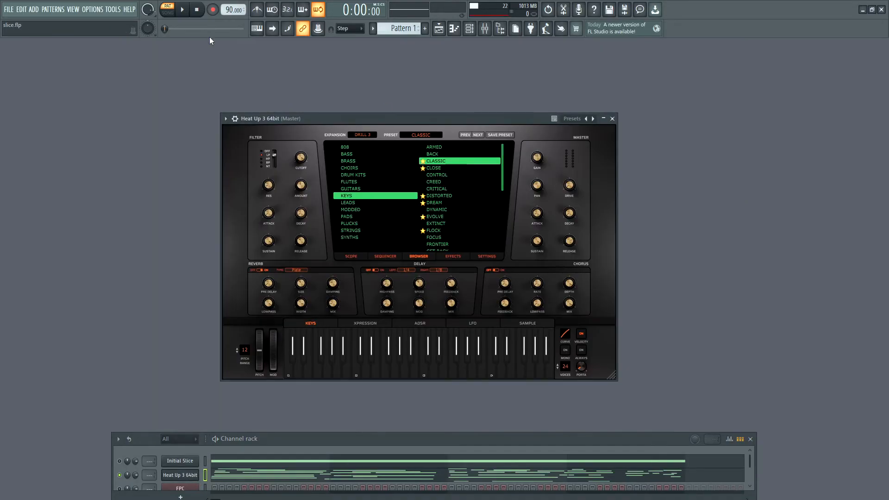
left_click(189, 13)
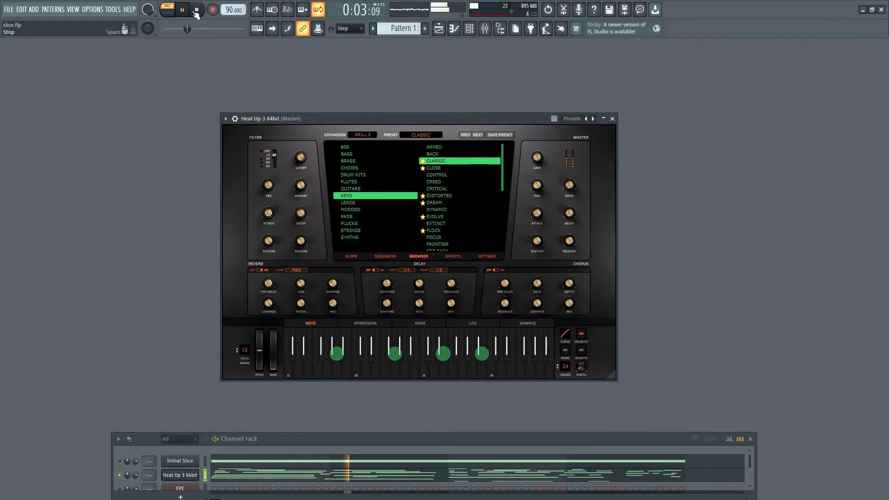
left_click(197, 11)
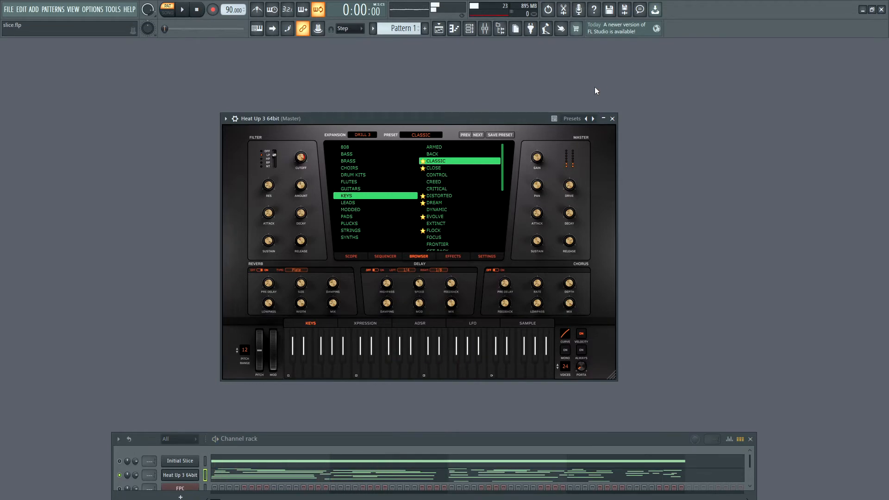
left_click(613, 118)
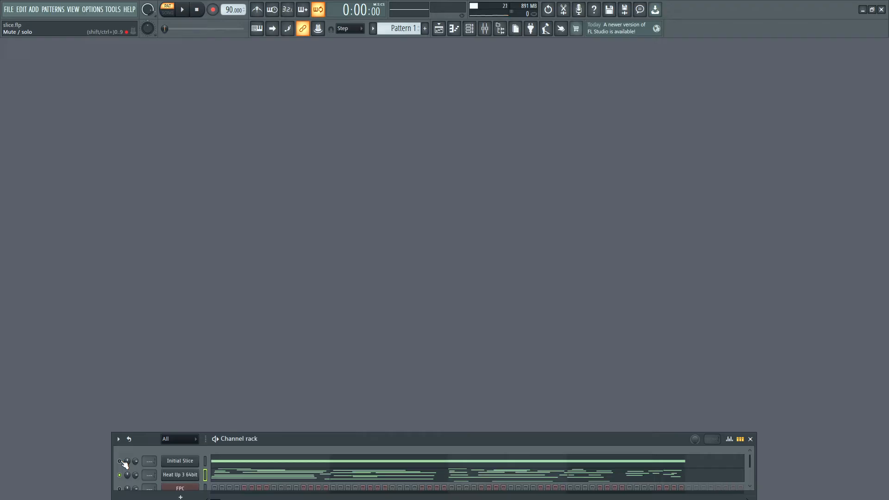
Check the Initial Slice channel's E0 note, unmute the channel, and play its drum sequencer together with the Heat Up 3 melody
left_click(239, 461)
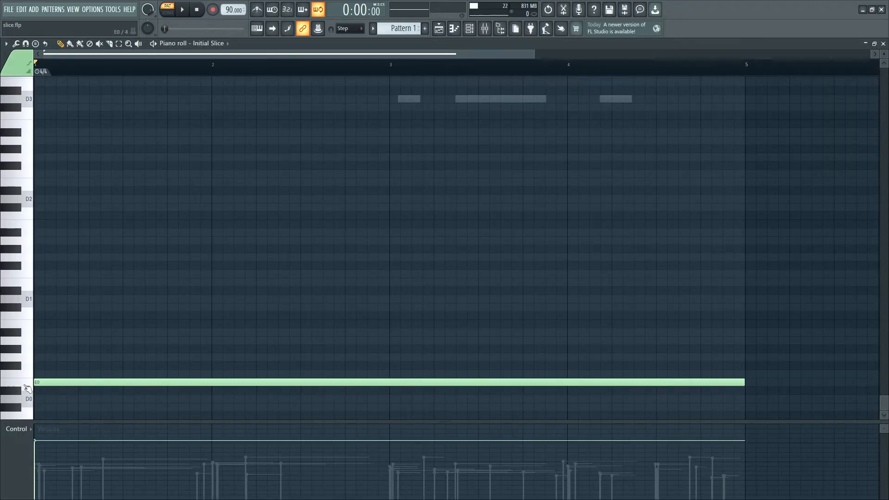
left_click(883, 43)
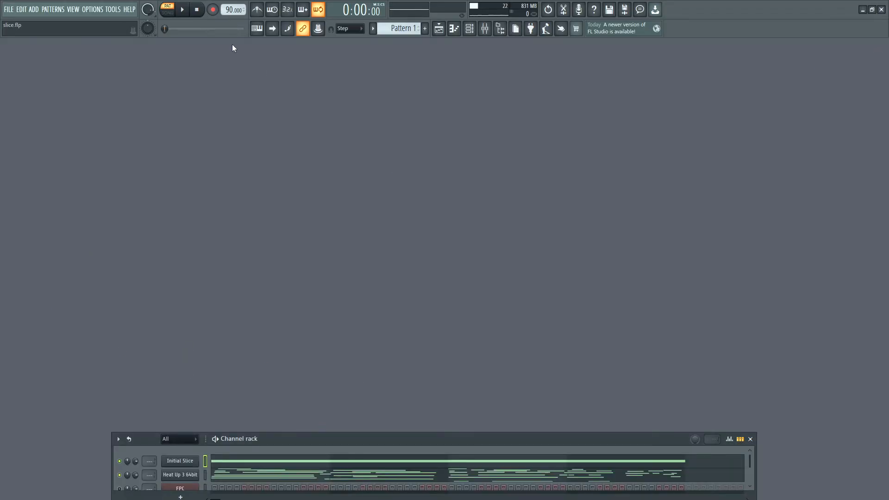
key("space")
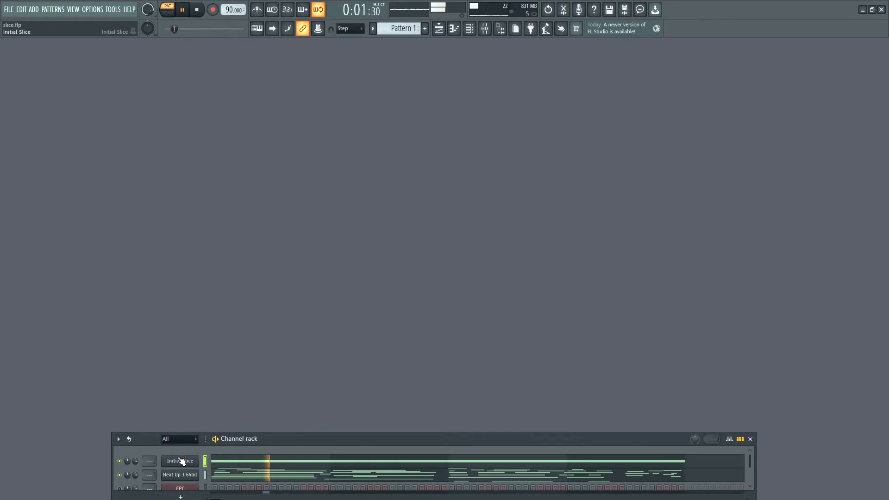
left_click(181, 461)
left_click(439, 184)
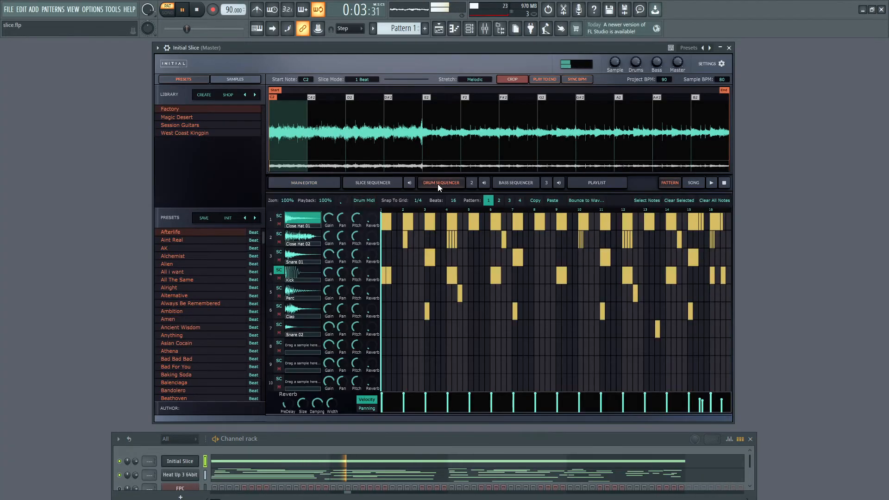
left_click(198, 12)
Mute the slice and bass sequencers, load the Beat version of Break Ya Neck, and play its drums with the melody
scroll(214, 283, "down", 3)
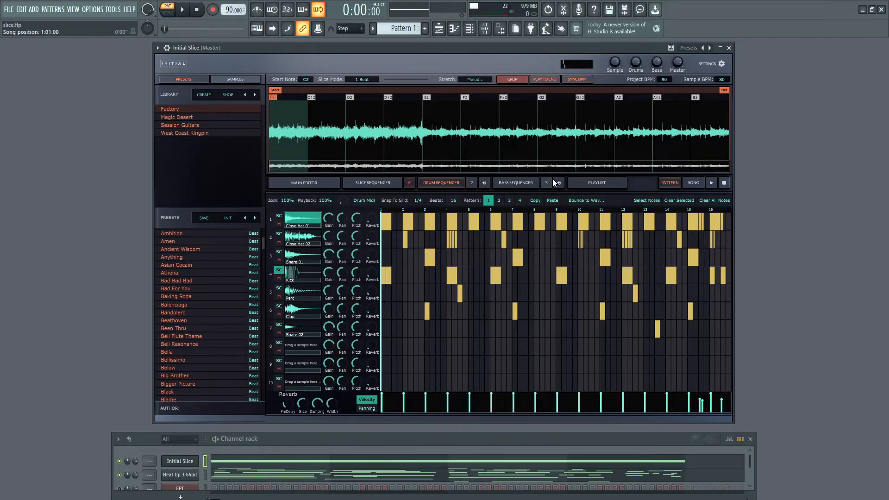
left_click(263, 290)
left_click(253, 275)
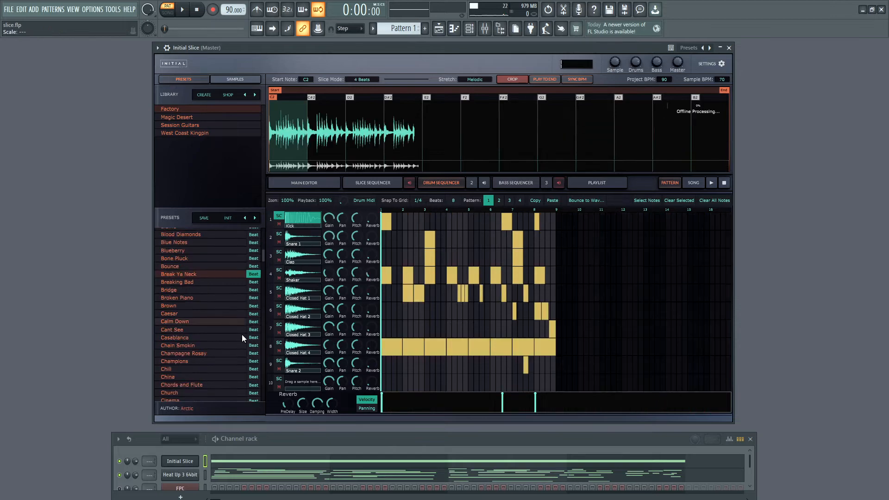
left_click(182, 9)
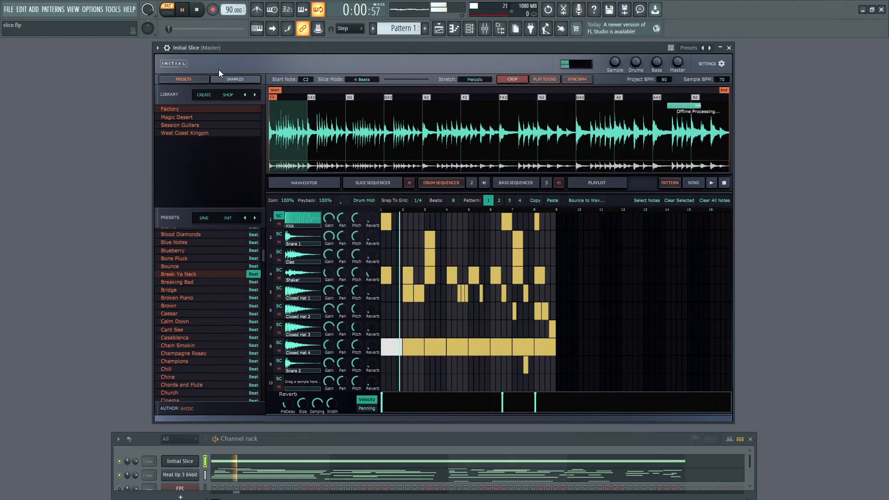
left_click(204, 11)
Load the Beat versions of Broken Piano and Chain Smokin in turn, auditioning each drum pattern with the Heat Up 3 melody
left_click(253, 299)
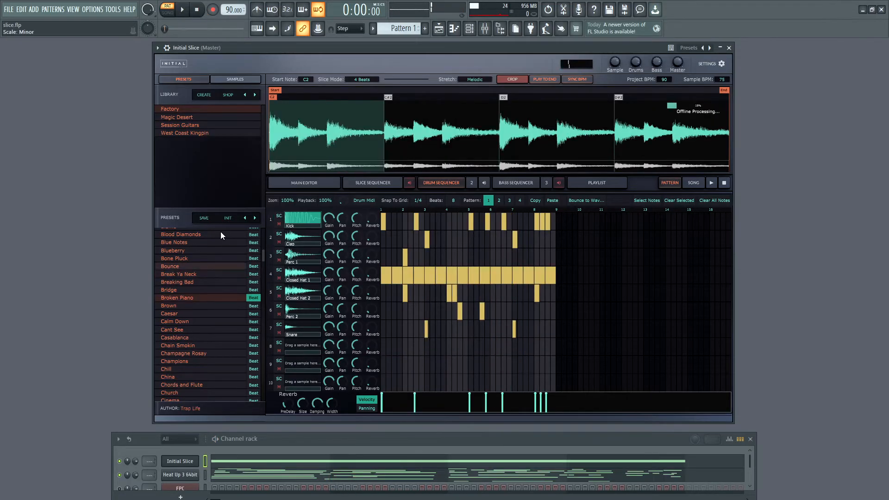
left_click(183, 11)
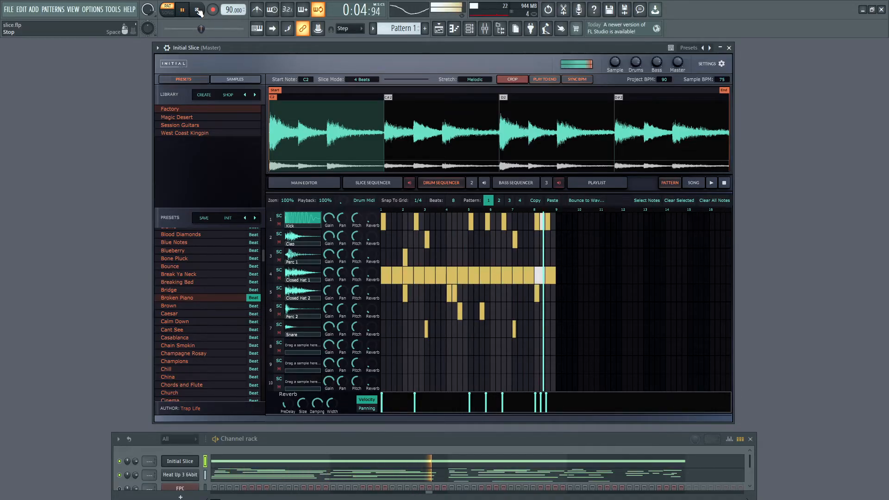
left_click(253, 345)
left_click(182, 9)
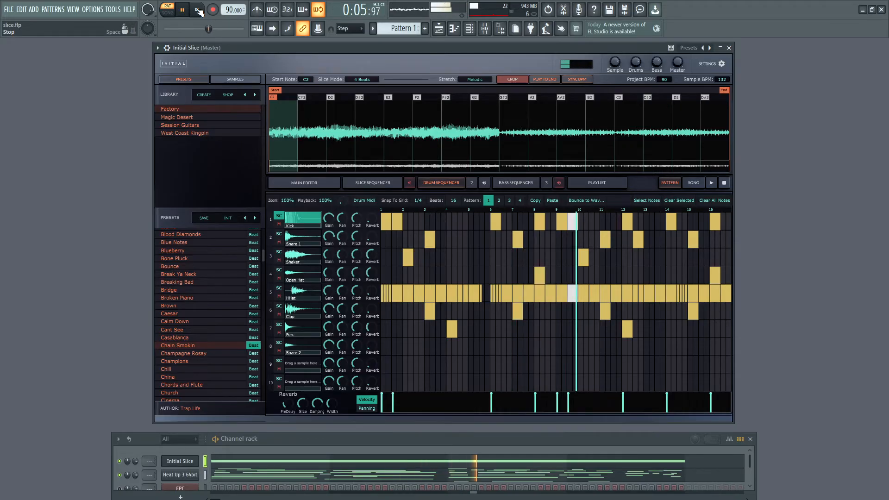
left_click(198, 10)
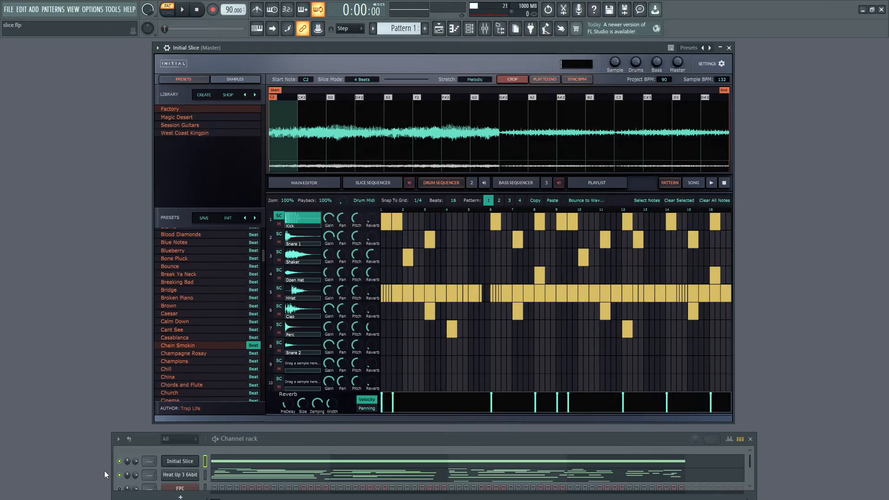
Mute the Heat Up 3 64bit channel and delete the E0 note from the Initial Slice channel
left_click(119, 475)
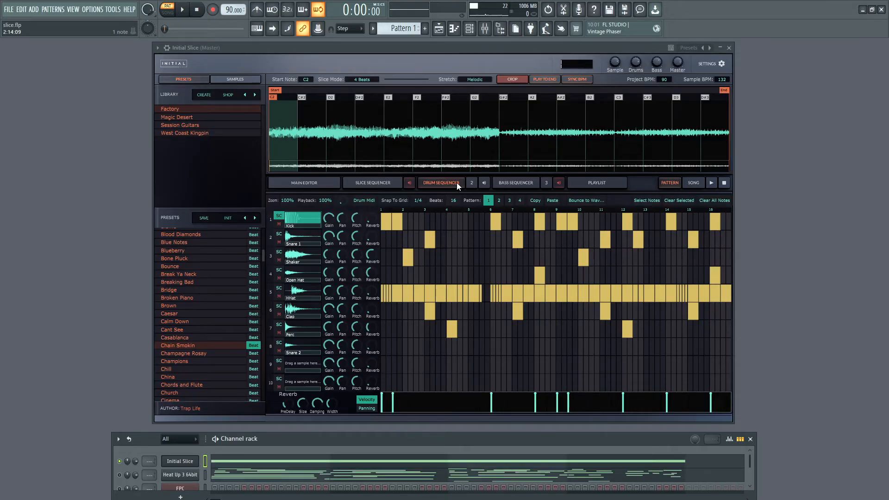
left_click(573, 221)
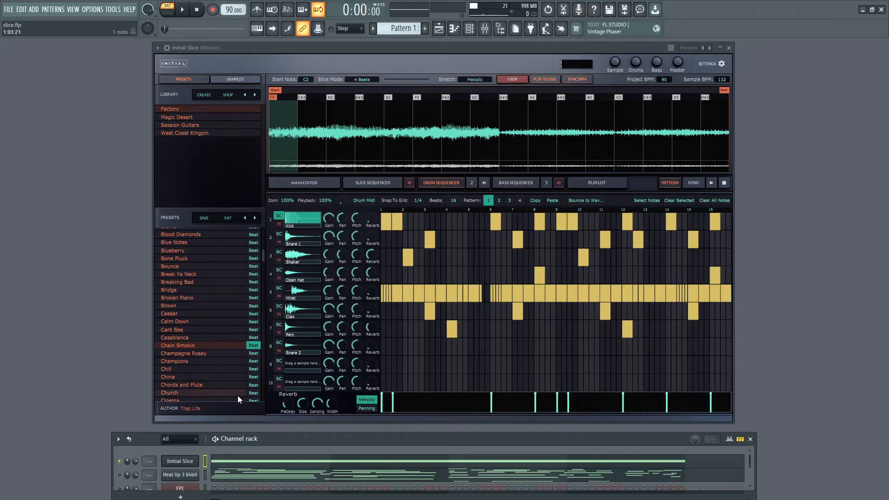
left_click(204, 461)
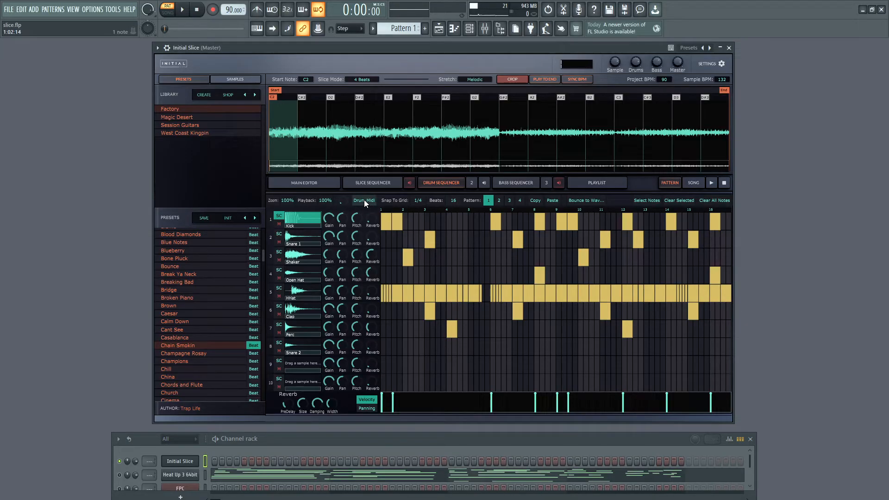
Transfer the Drum Midi of the Chain Smokin pattern to the Initial Slice channel and play its notes in the piano roll
left_click_drag(364, 201, 250, 427)
left_click_drag(169, 459, 168, 459)
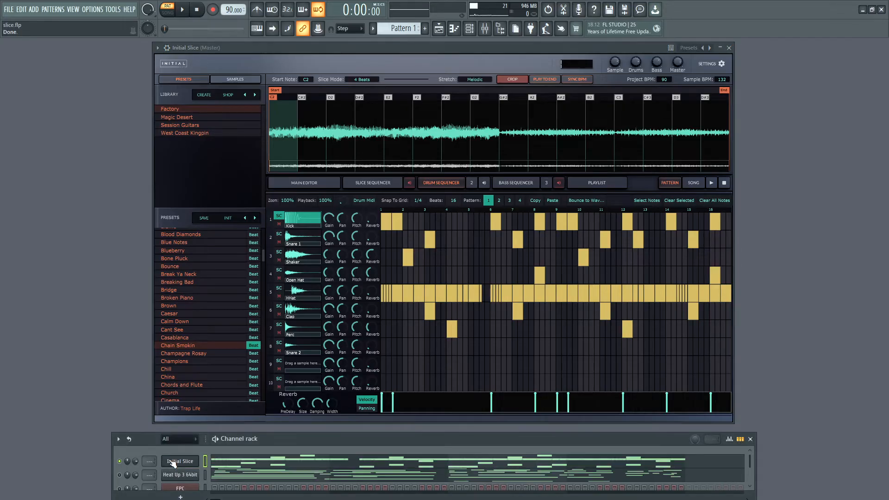
left_click(214, 464)
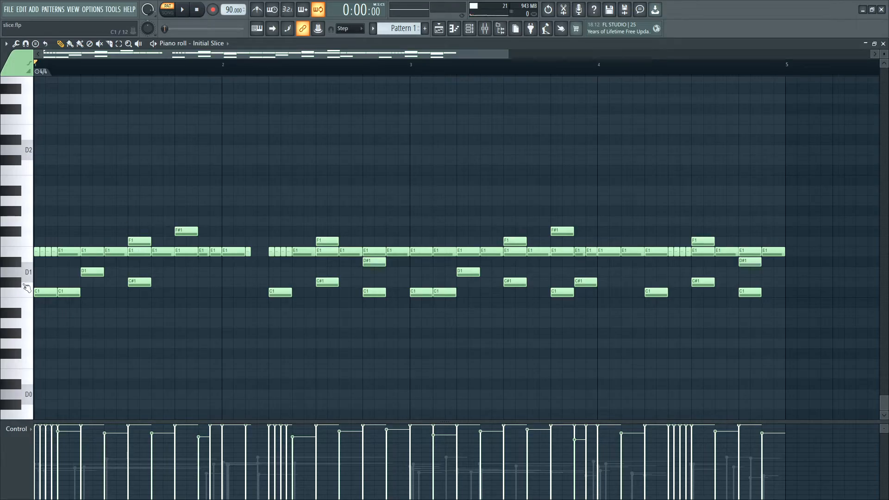
left_click(188, 12)
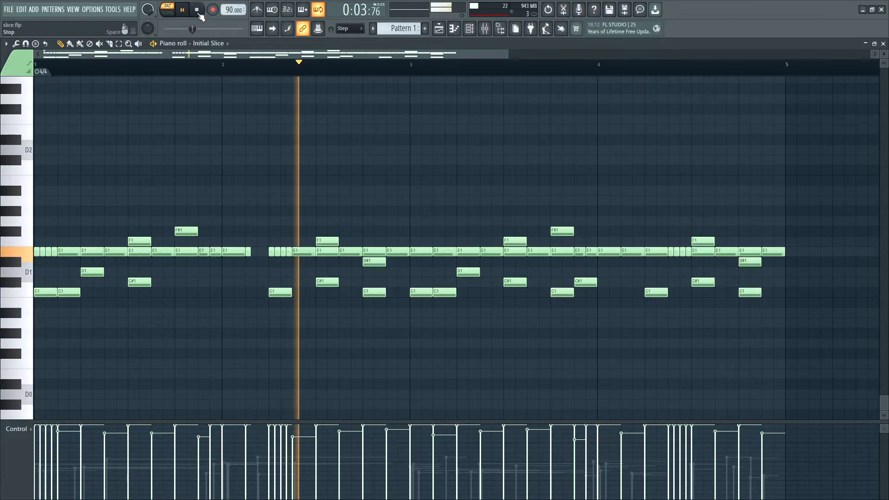
left_click(197, 10)
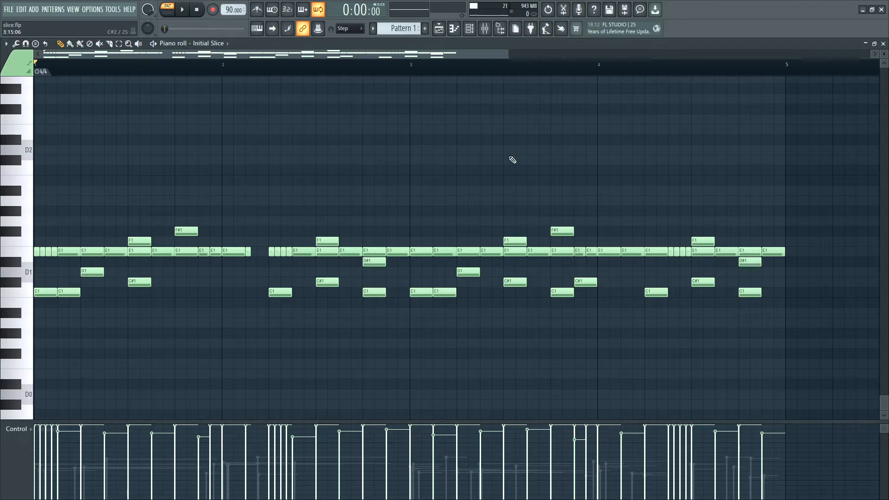
left_click(884, 43)
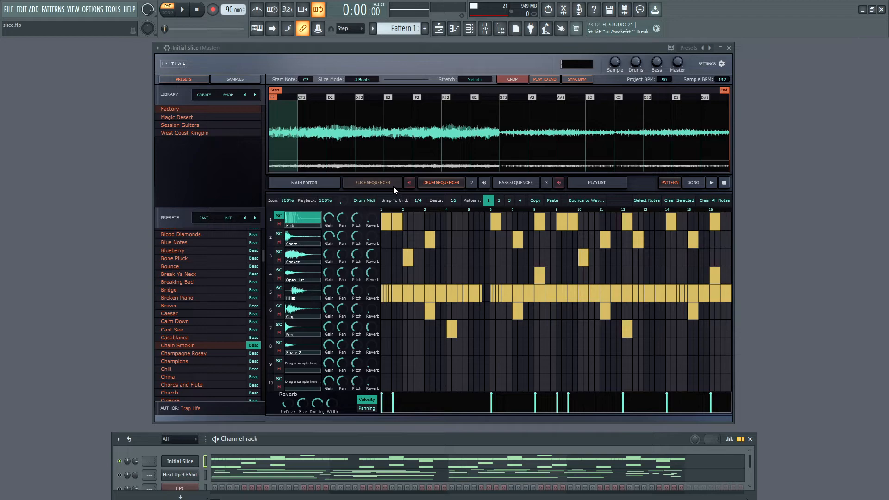
Clear the drum notes from the Initial Slice channel and transfer the plugin's Playlist Midi to it
left_click(205, 462)
left_click(596, 184)
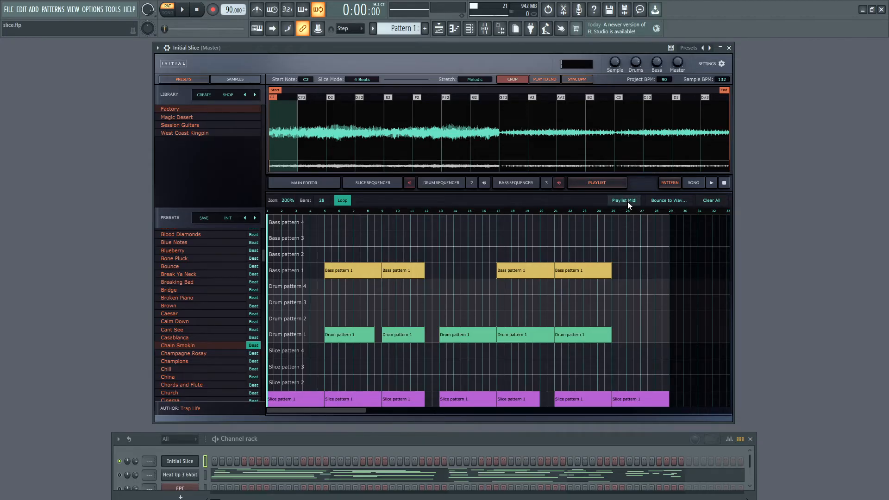
left_click_drag(597, 205, 186, 460)
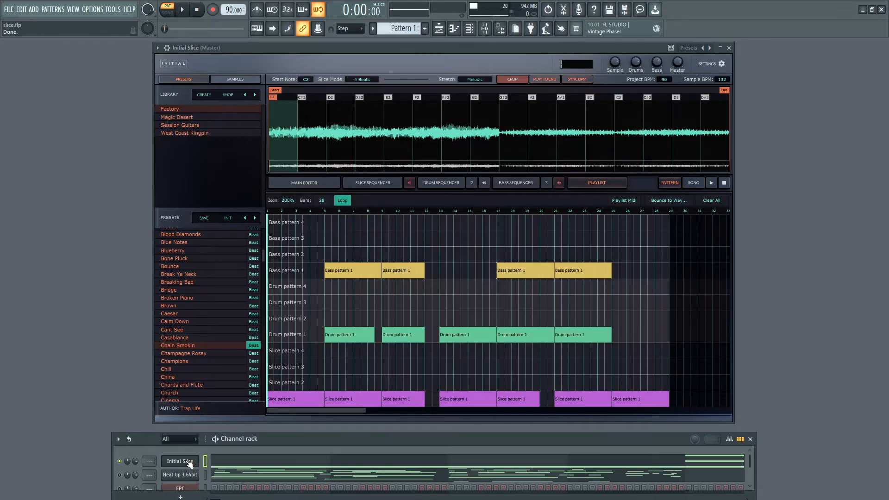
Play the playlist's trigger notes in a smaller piano roll window, stop, and return to the Initial Slice plugin's main editor
left_click(268, 464)
scroll(285, 159, "down", 5)
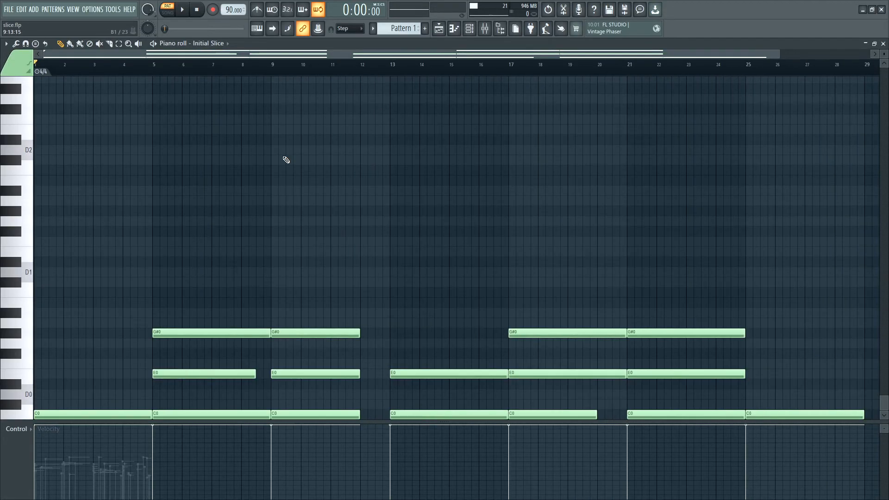
left_click(190, 10)
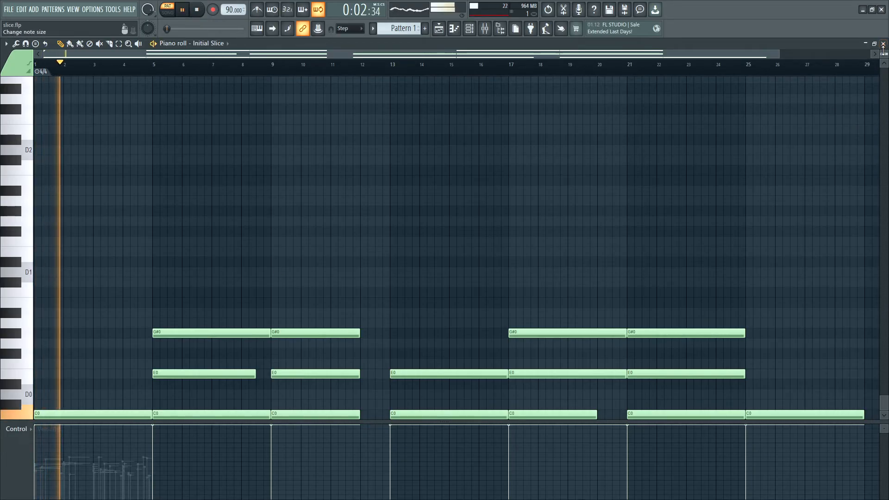
double_click(838, 41)
scroll(528, 235, "down", 3)
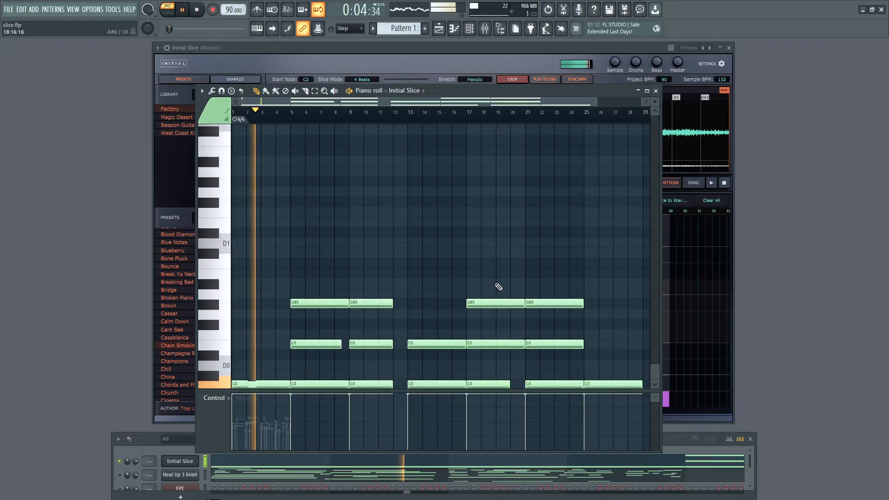
left_click(729, 48)
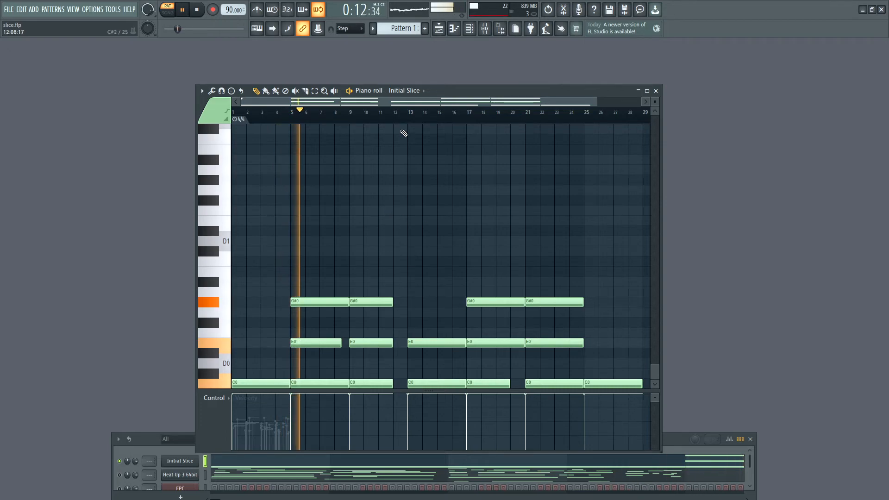
left_click(200, 12)
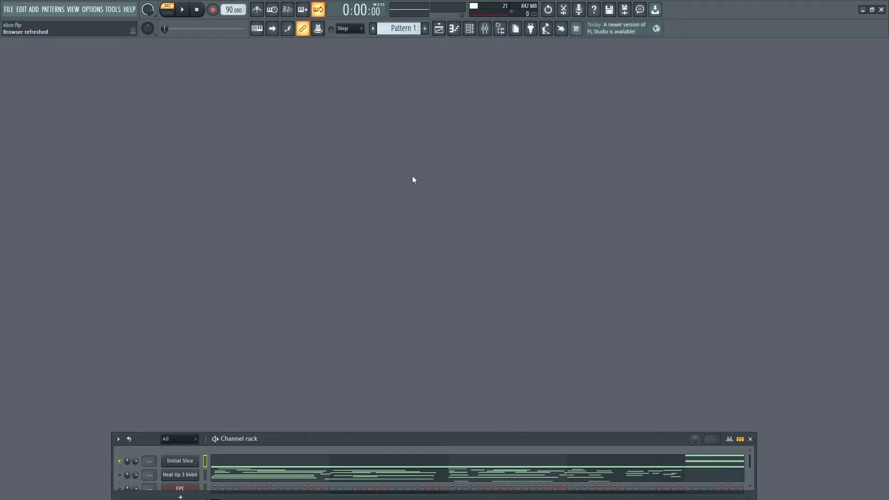
left_click(656, 91)
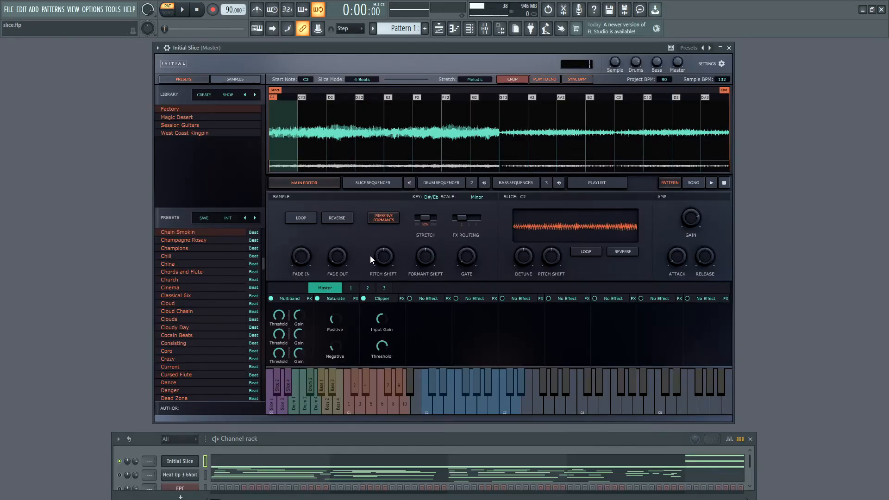
Show the drum sequencer and change the project tempo to 92 BPM and back down to 89 BPM
left_click(444, 182)
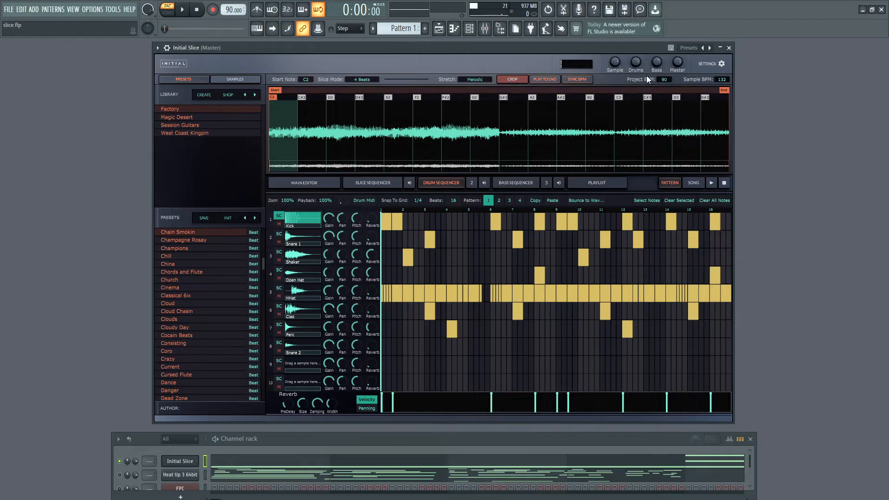
scroll(230, 8, "up", 2)
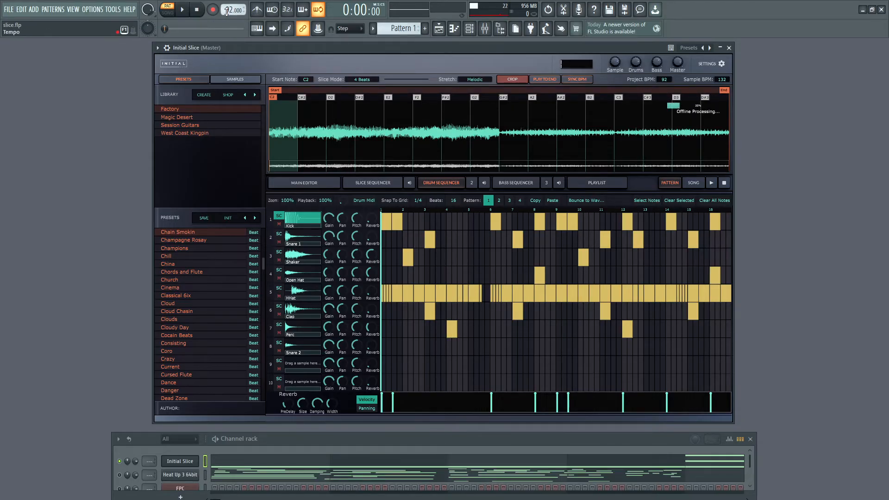
scroll(227, 11, "down", 3)
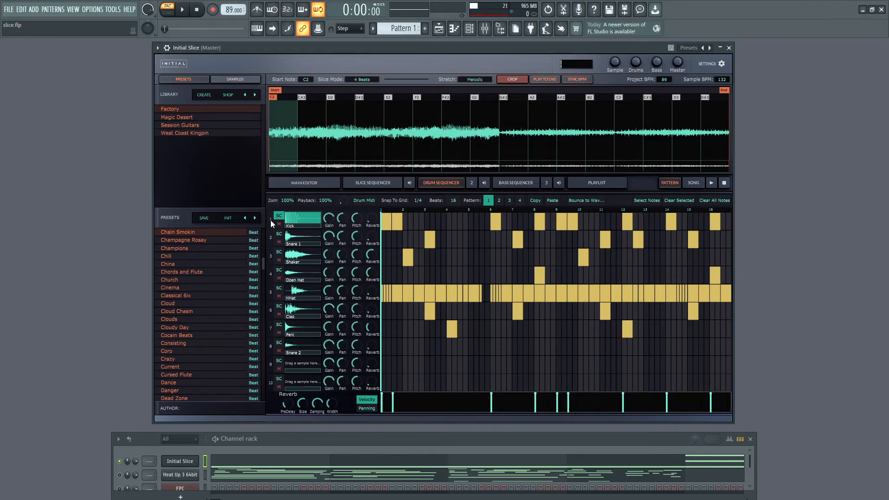
Load HHat (3).wav from the DRILL III drum kit onto drum track 9 and fill every 2 steps
mouse_move(271, 122)
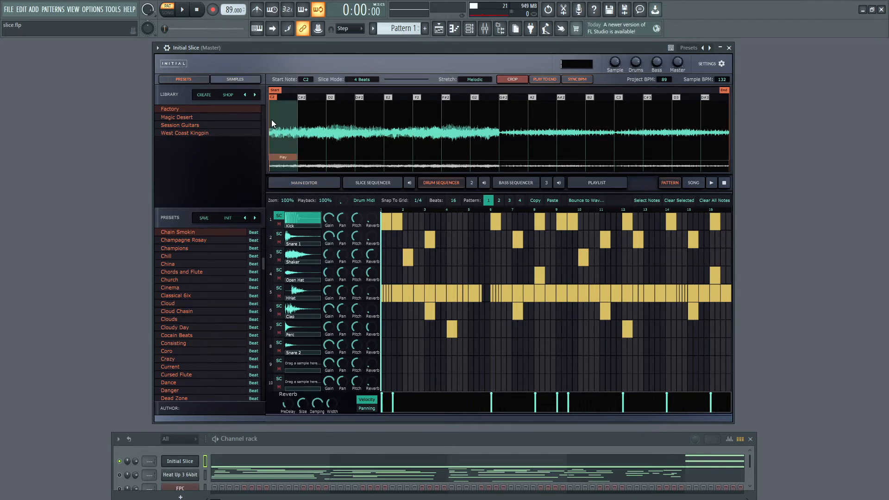
left_click(235, 80)
left_click(178, 258)
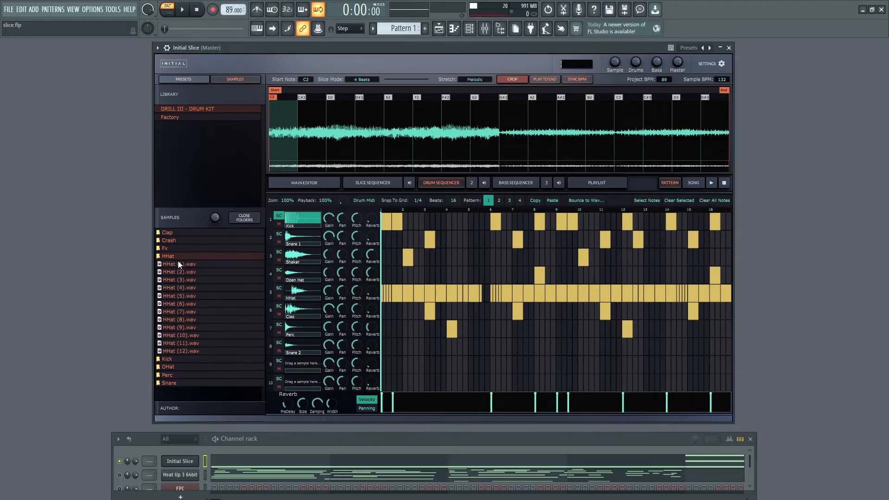
left_click_drag(178, 279, 294, 362)
right_click(296, 363)
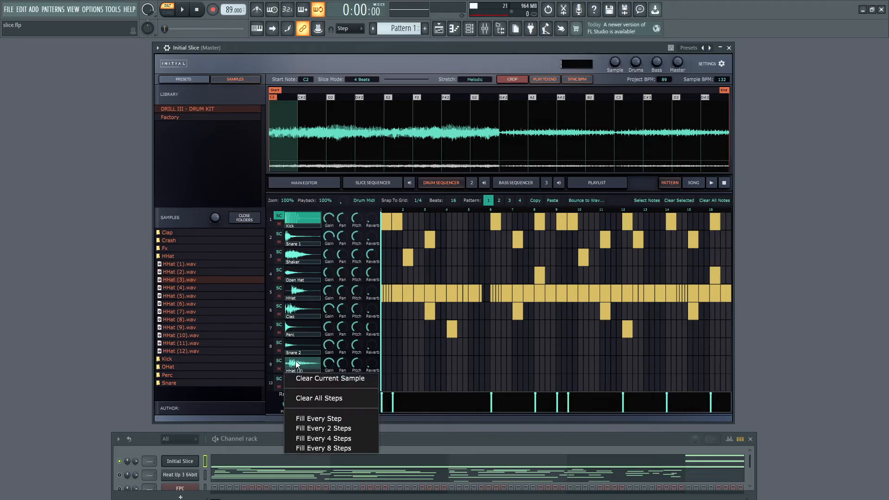
left_click(329, 429)
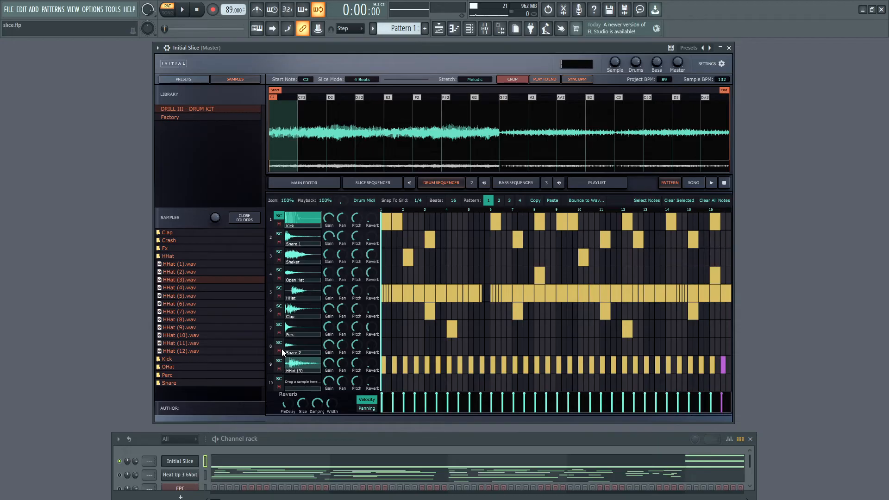
Mute drum tracks 1 to 8 and the slice sequencer during playback, and swap drum track 9's sample to HHat (8).wav
left_click_drag(279, 351, 279, 224)
key("space")
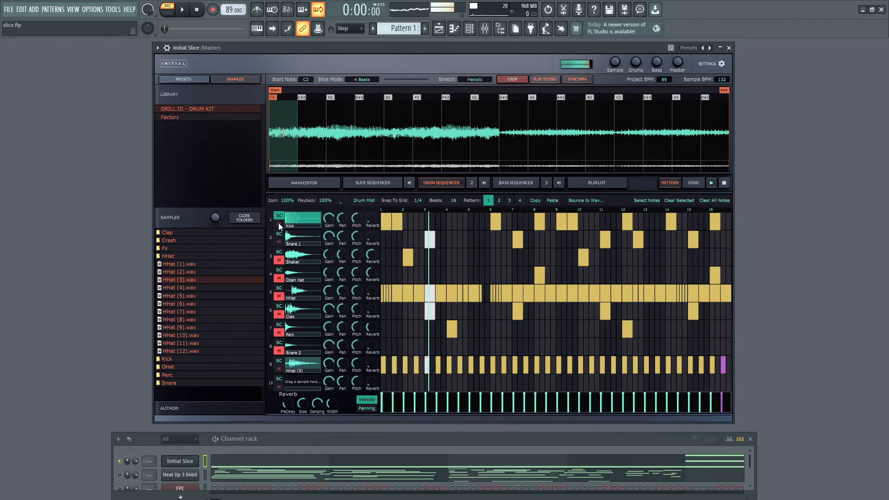
left_click(410, 182)
left_click(191, 320)
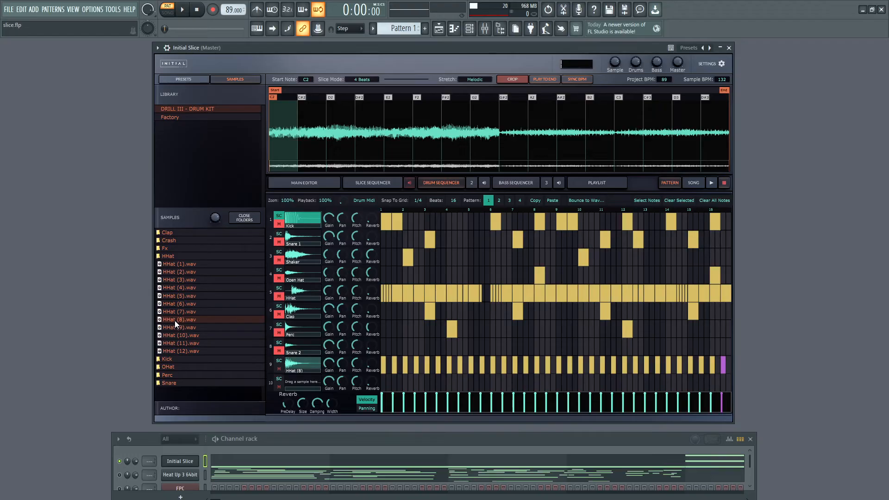
Transfer HHat (8).wav and the E2 slice from the plugin to the channel rack as new channels
left_click_drag(174, 320, 172, 451)
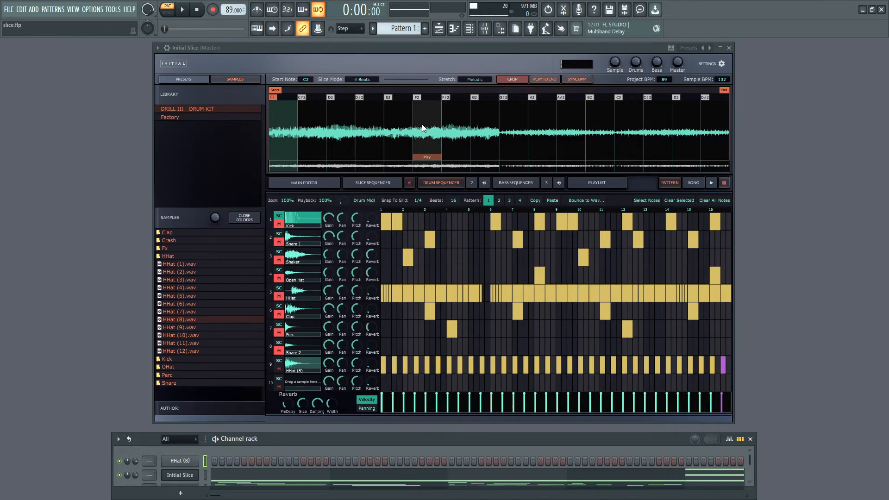
left_click(395, 118)
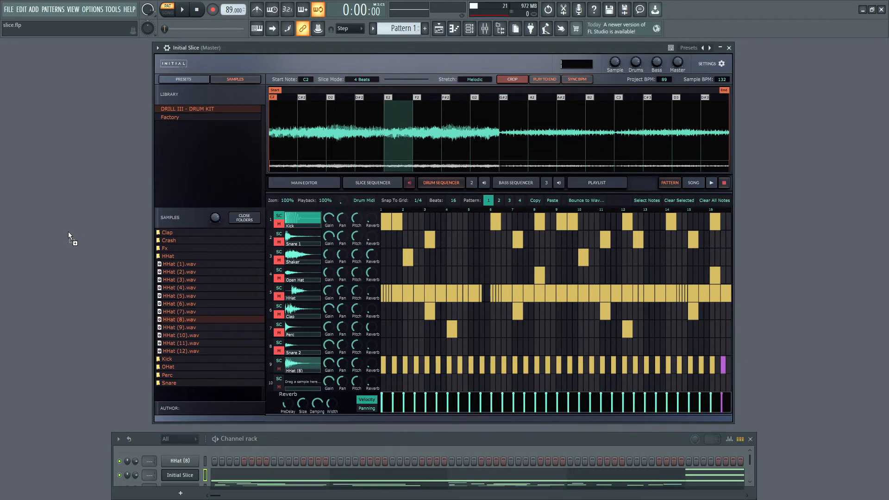
left_click_drag(68, 232, 199, 441)
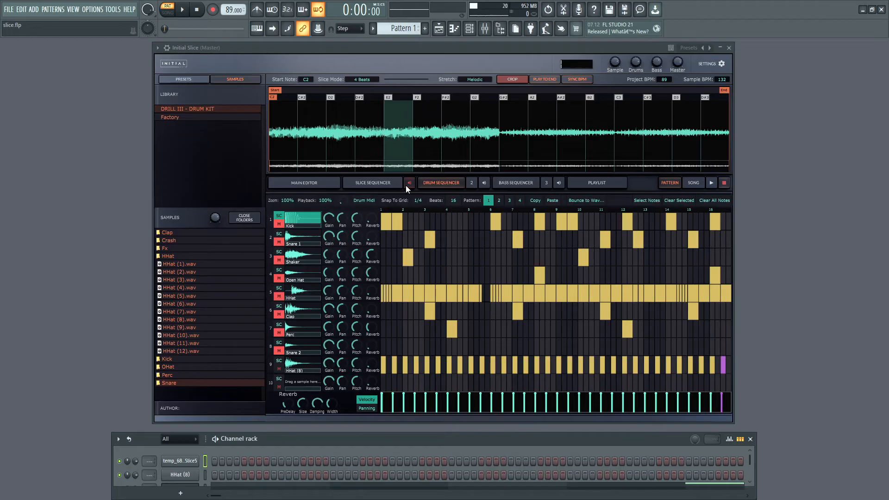
Replace the bass sequencer's sample with HHat (7).wav and that one with HHat (10).wav
left_click(500, 183)
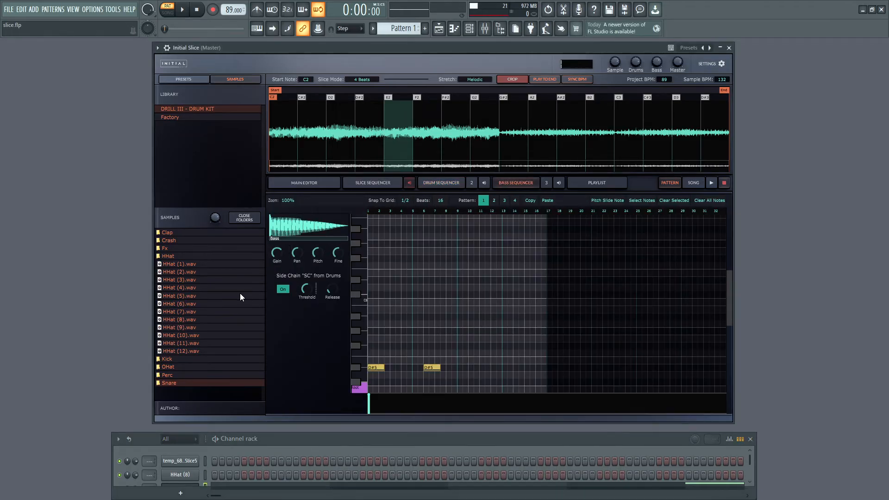
left_click_drag(240, 311, 287, 235)
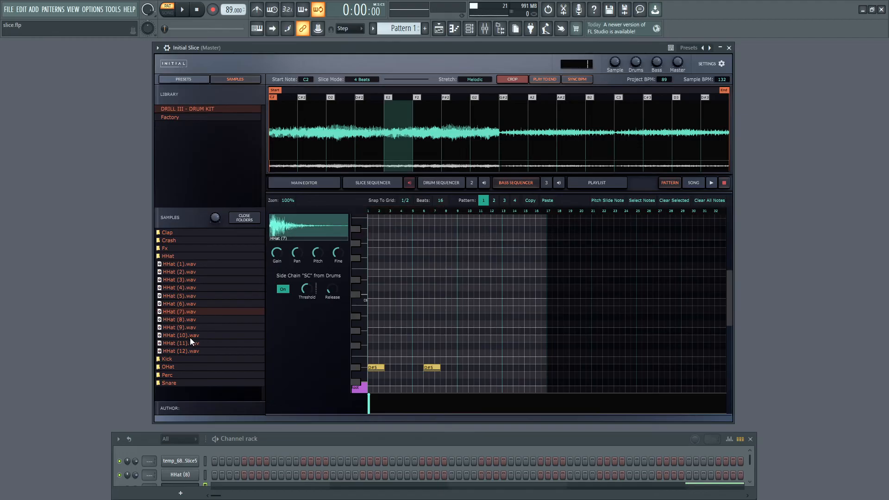
left_click_drag(191, 337, 312, 227)
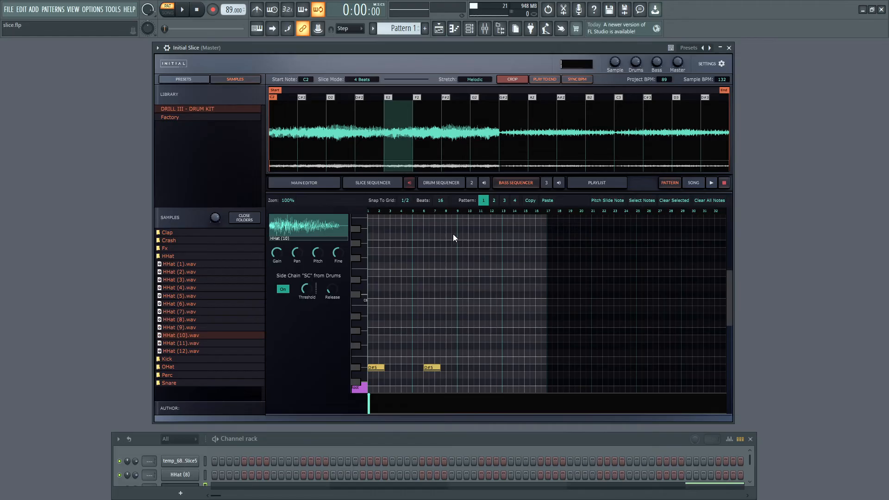
Return to the main editor and the factory presets, and compare patterns 1 and 2 of the slice sequencer
left_click(305, 183)
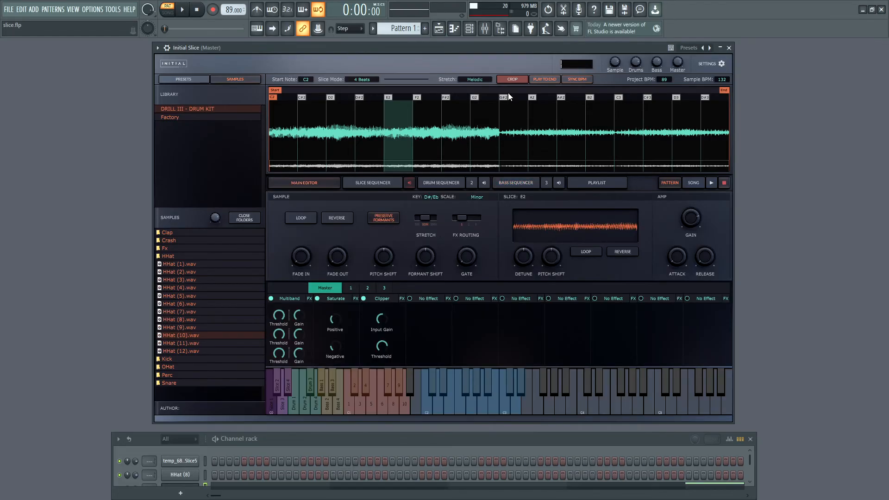
left_click(183, 79)
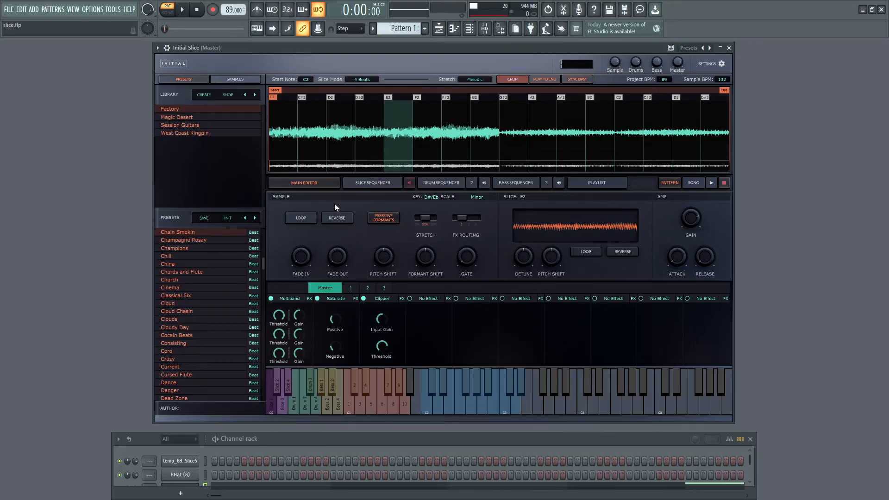
left_click(374, 188)
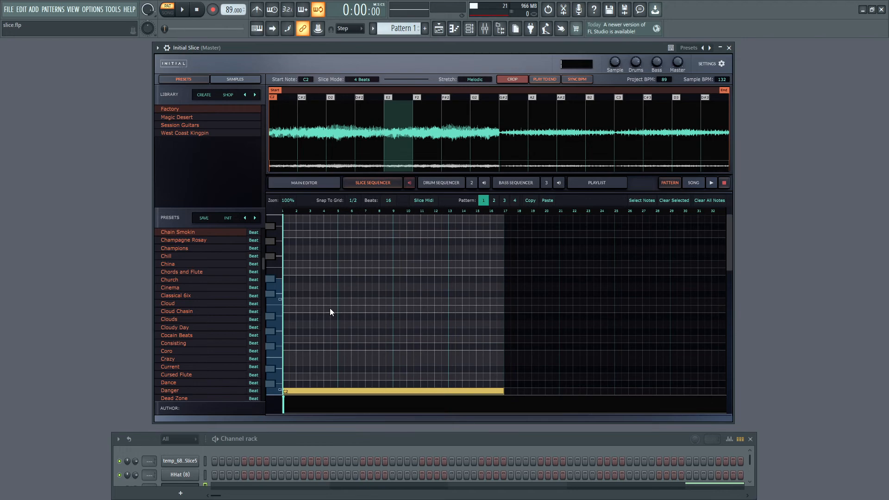
left_click(496, 200)
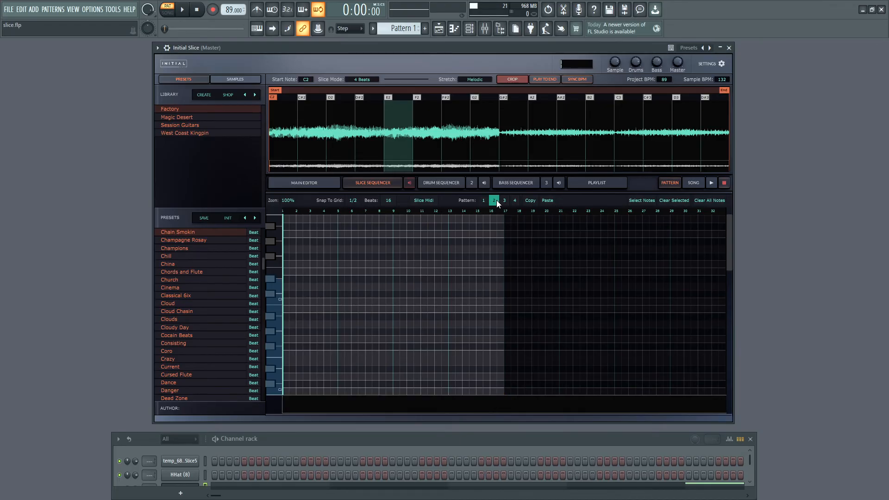
left_click(483, 201)
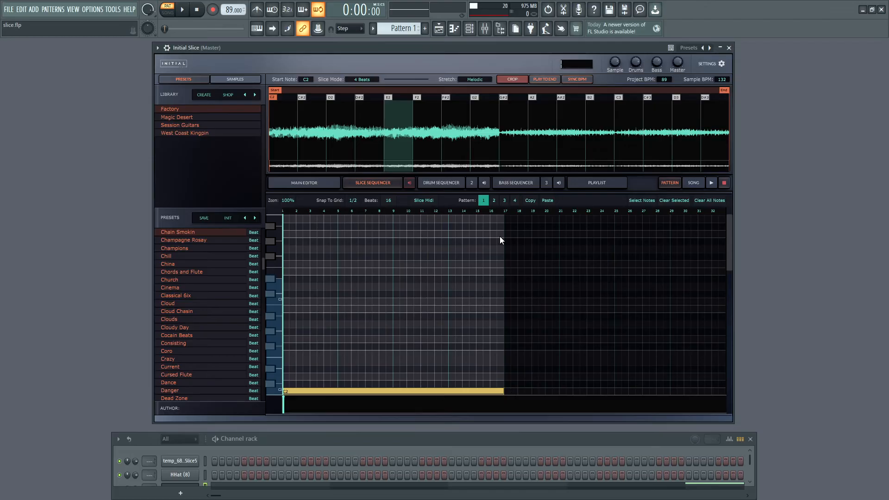
Copy drum pattern 1 into drum pattern 2
left_click(444, 187)
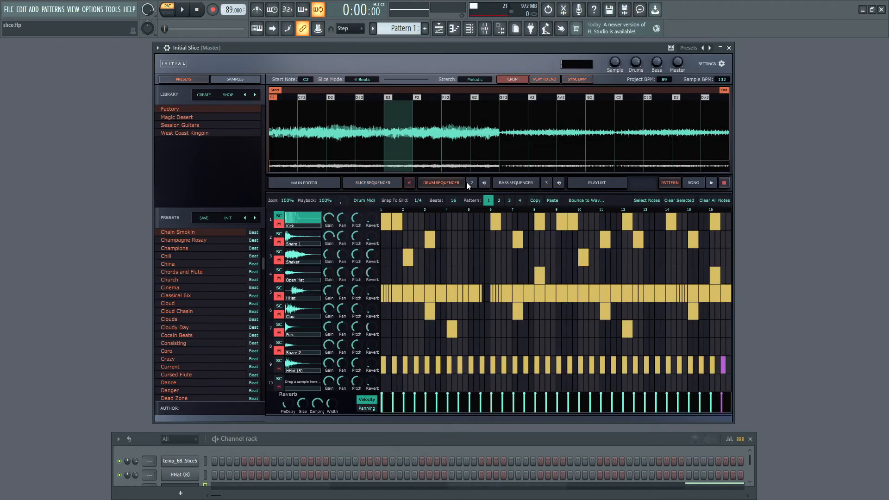
left_click(535, 201)
left_click(498, 200)
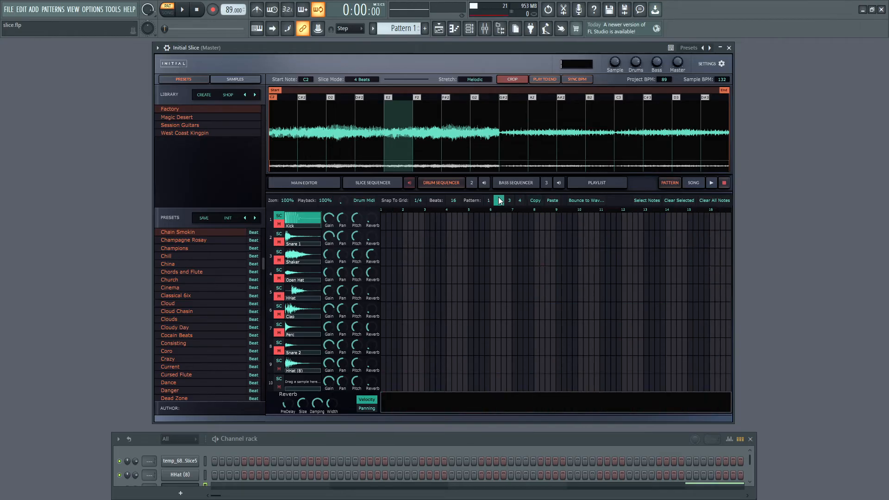
left_click(553, 200)
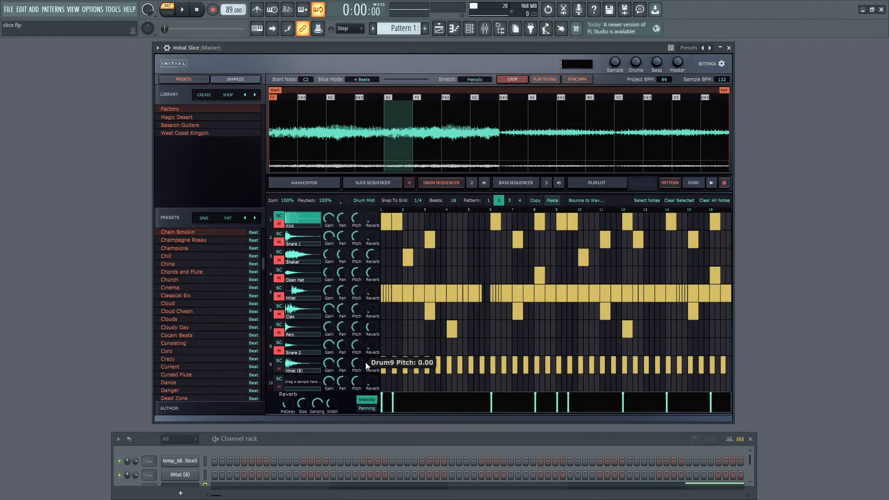
Remove all steps of the HHat (8) track from drum pattern 2
right_click(383, 365)
right_click(396, 364)
right_click(405, 365)
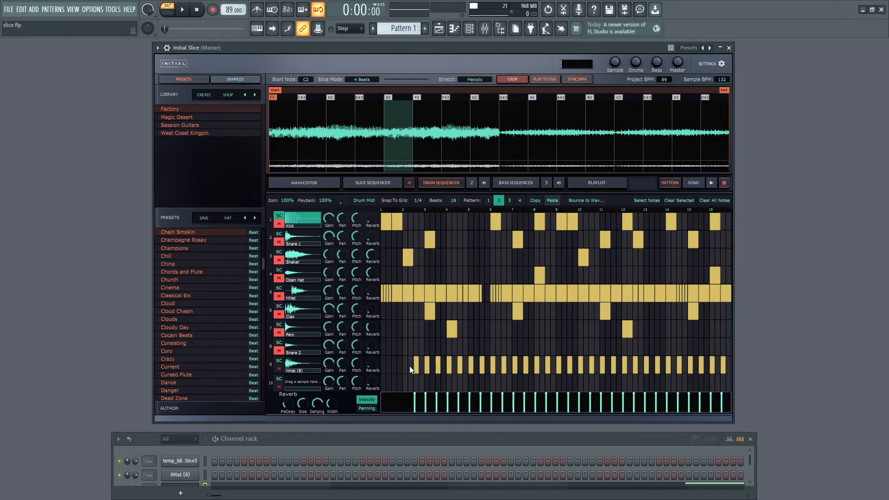
right_click(417, 364)
right_click(427, 365)
right_click(437, 366)
right_click(303, 366)
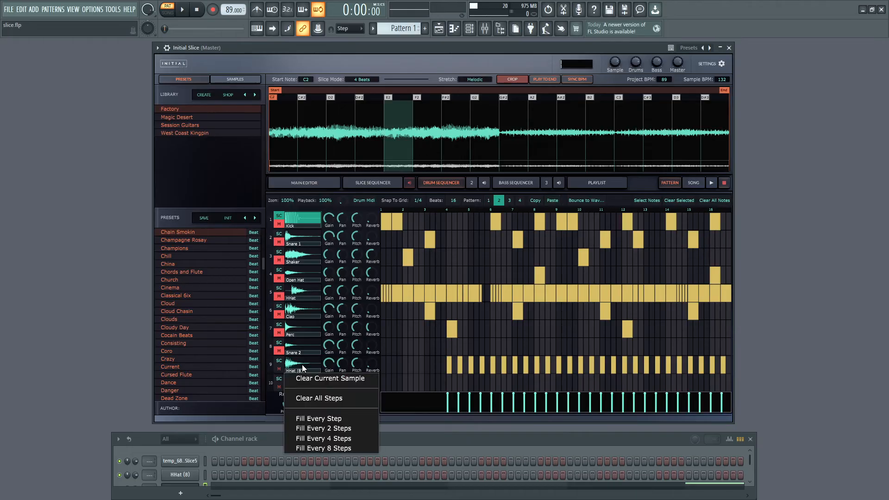
left_click(373, 399)
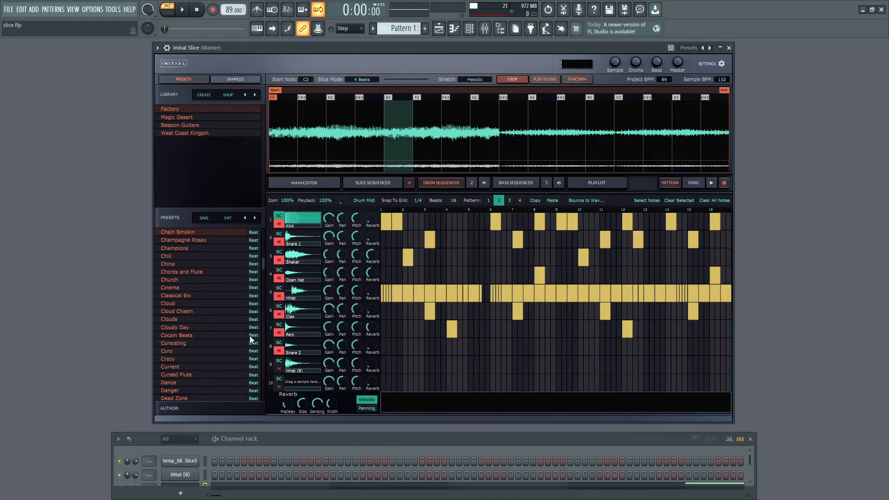
Compare drum patterns 1 and 2 in the drum sequencer
left_click(409, 183)
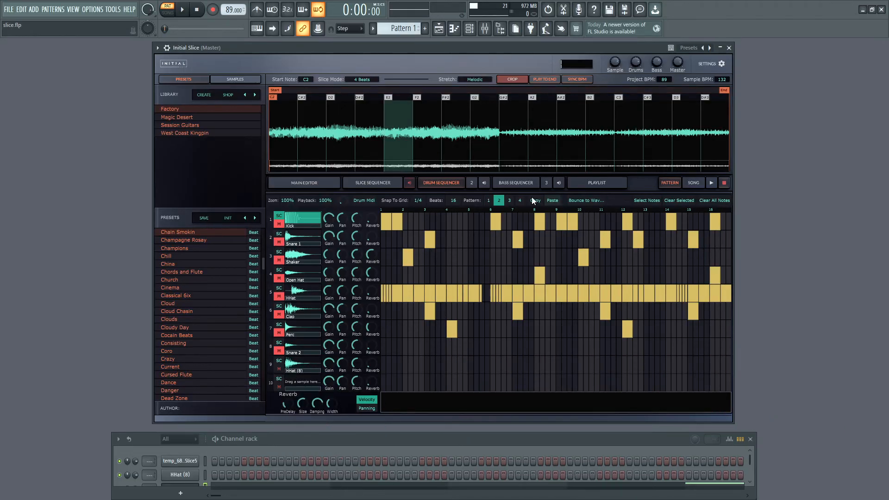
left_click(486, 201)
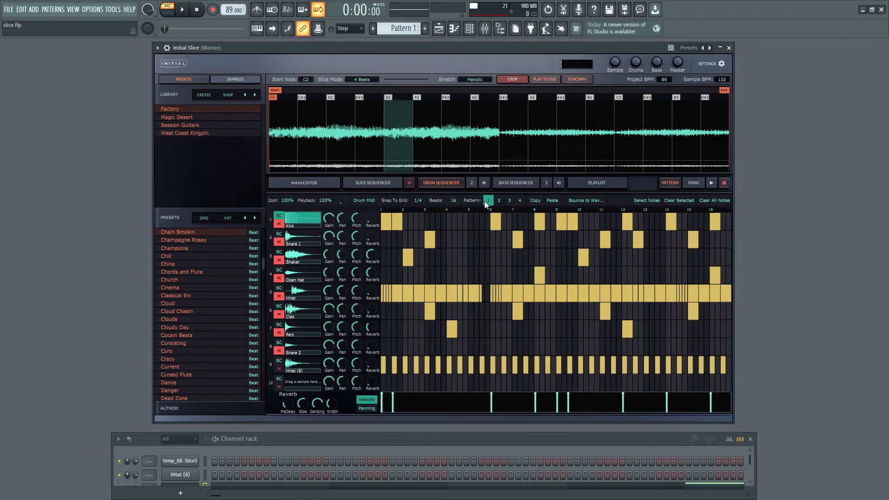
left_click(498, 202)
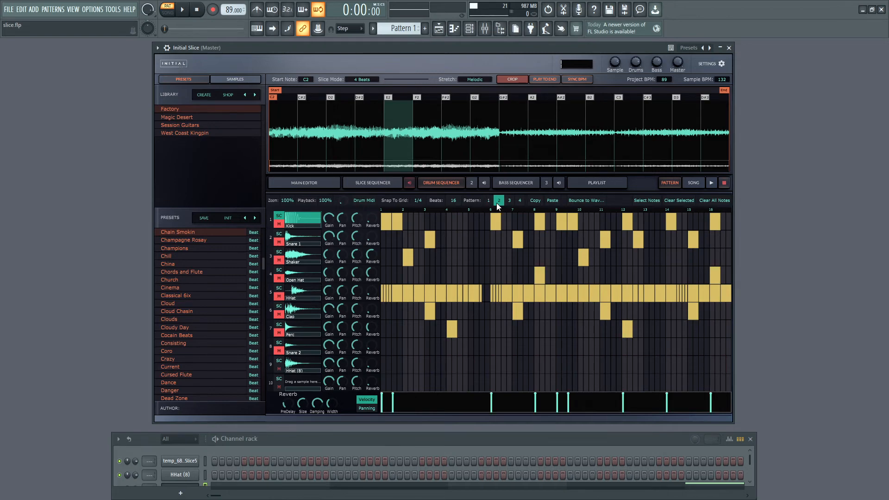
Trigger a pattern key on the main editor's keyboard and look through the drum and bass sequencers
left_click(308, 183)
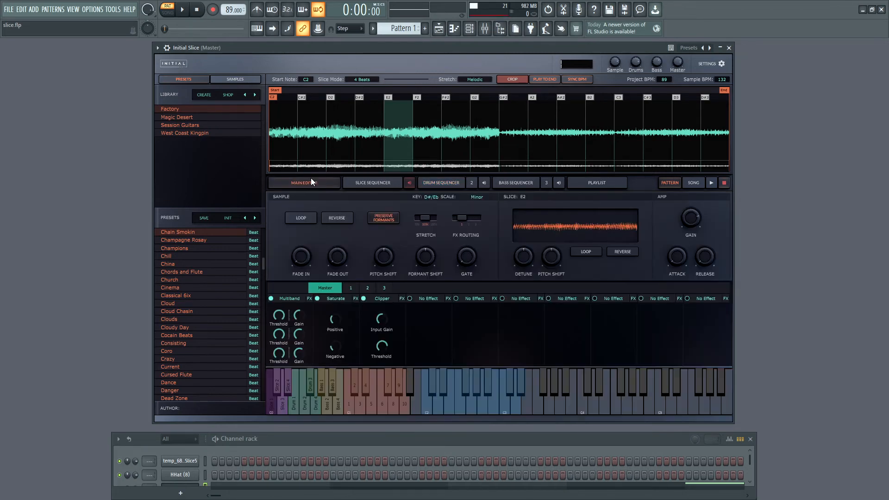
left_click(290, 411)
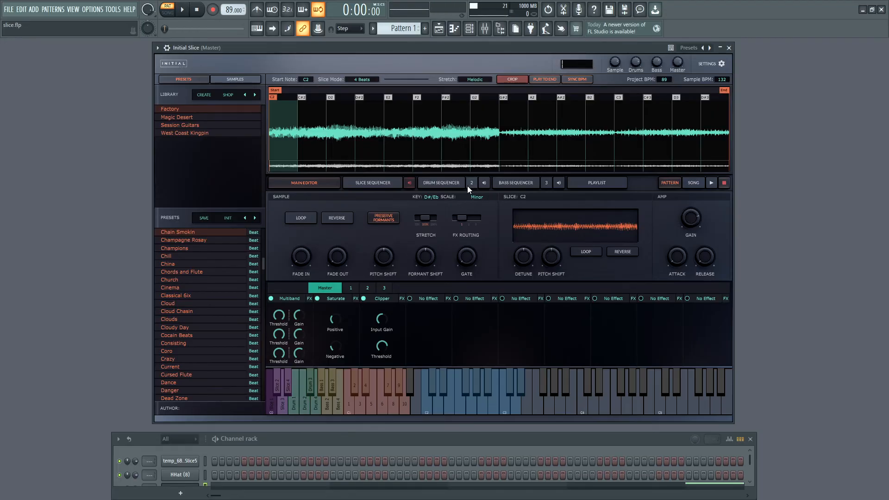
left_click(438, 183)
left_click(514, 183)
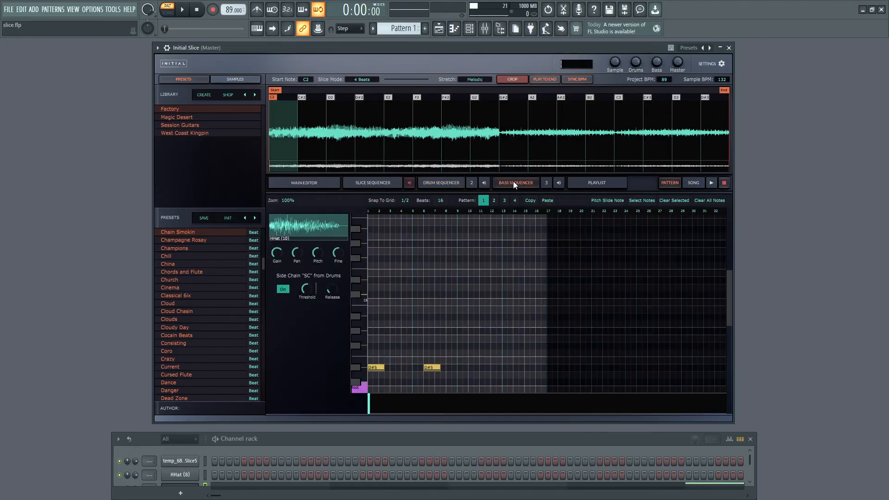
Place a Drum pattern 2 clip up to bar 12 in the playlist, delete the Drum pattern 1 clip starting at bar 9, and open the slice sequencer
left_click(585, 185)
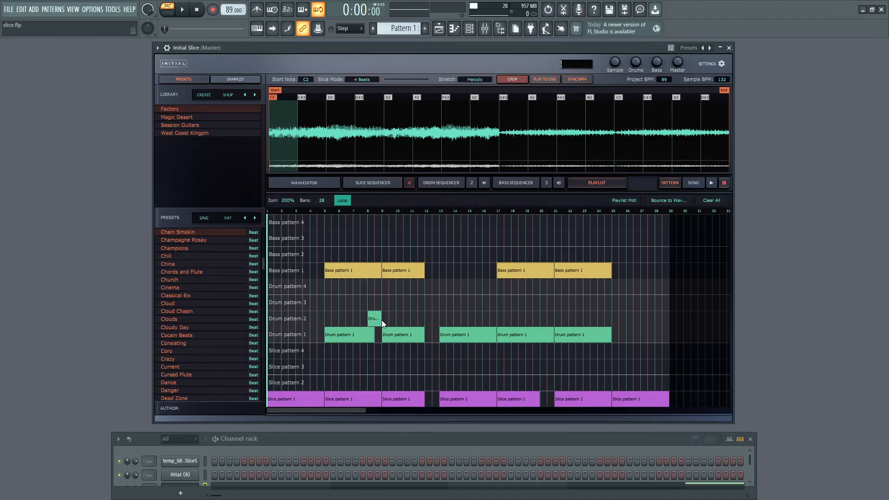
left_click_drag(389, 322, 425, 322)
right_click(417, 335)
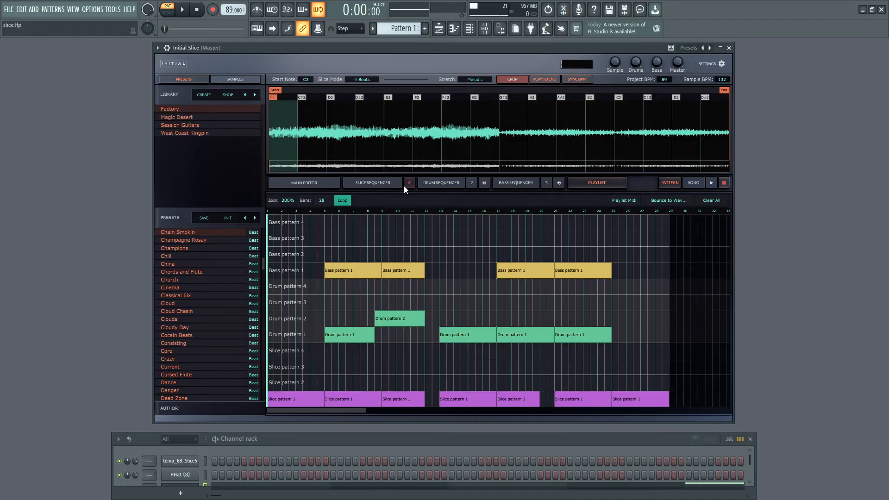
left_click(357, 183)
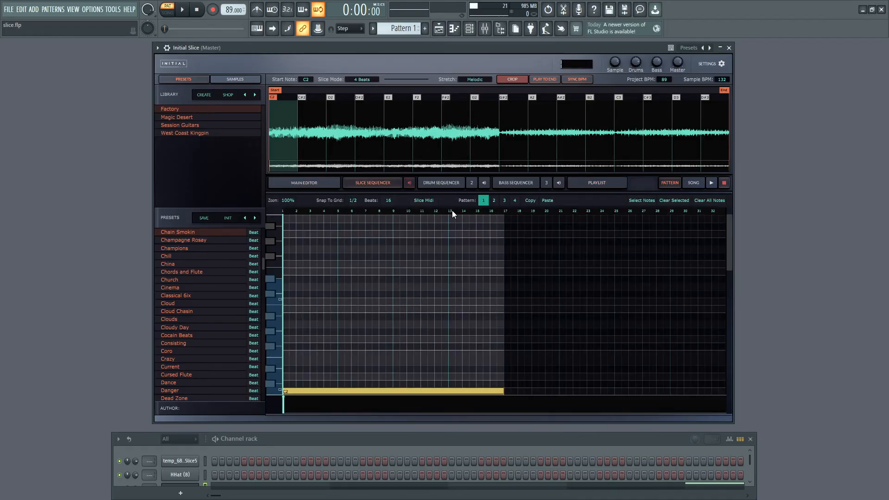
Set slice pattern 1 to 30 beats, add an A#3 note just before beat 7 using 1/16 snap, and restore the snap to 1/2
left_click_drag(389, 201, 389, 192)
left_click(354, 200)
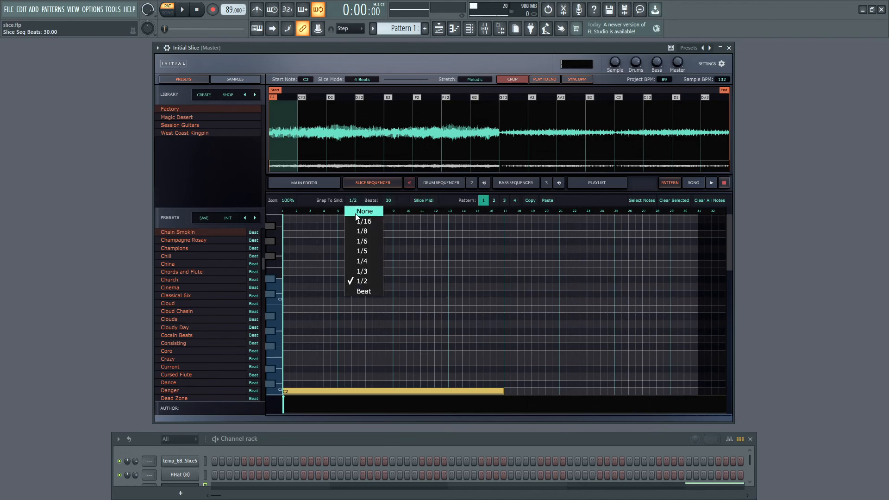
left_click(364, 221)
left_click(370, 226)
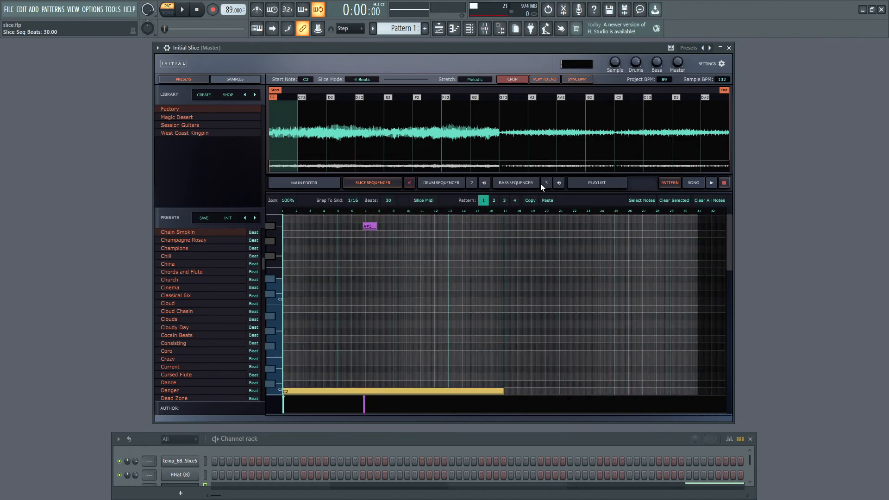
left_click(354, 200)
left_click(364, 280)
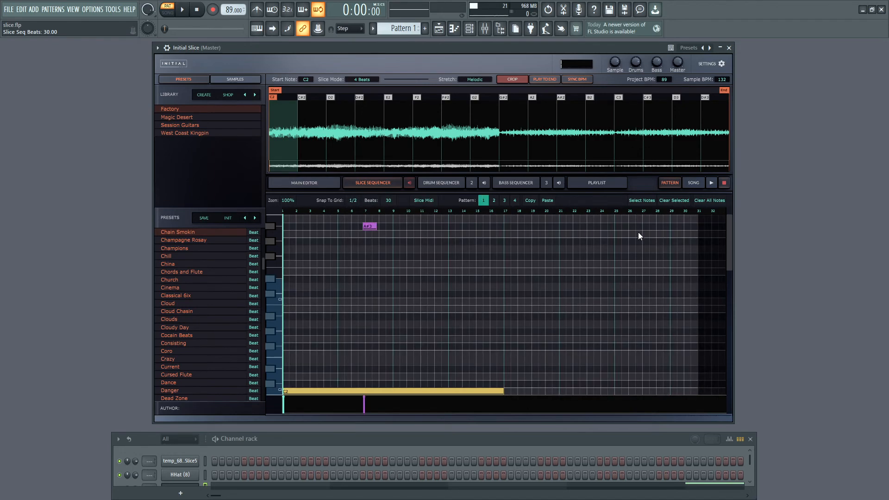
Check the drum sequencer's pattern and MIDI export, and look through effect racks 1, 2, 3 and Master in the main editor
left_click(445, 184)
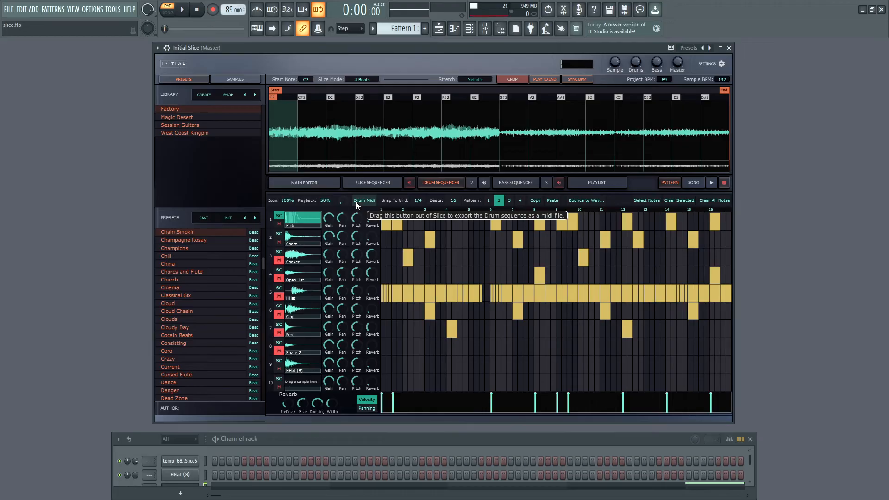
left_click(317, 187)
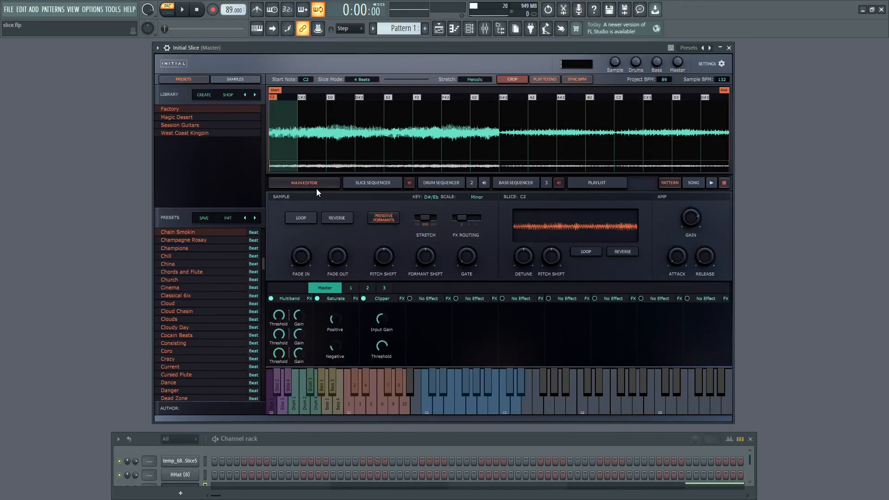
left_click(351, 287)
left_click(371, 287)
left_click(380, 288)
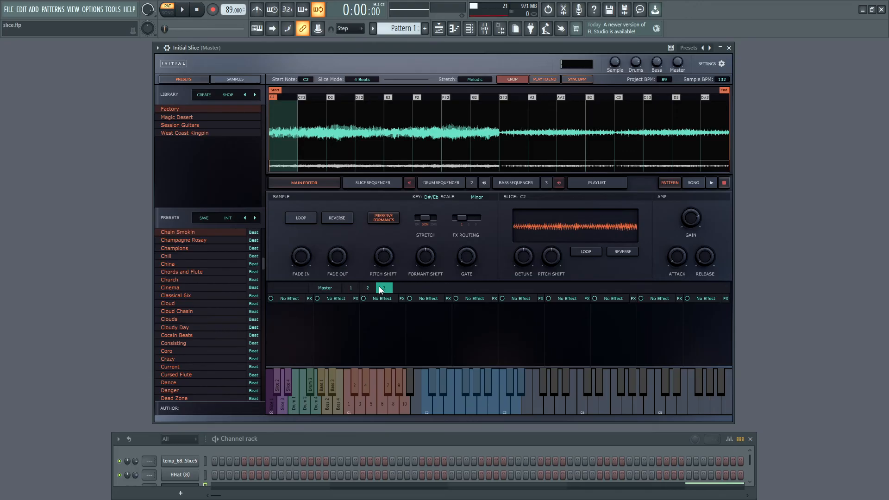
left_click(331, 290)
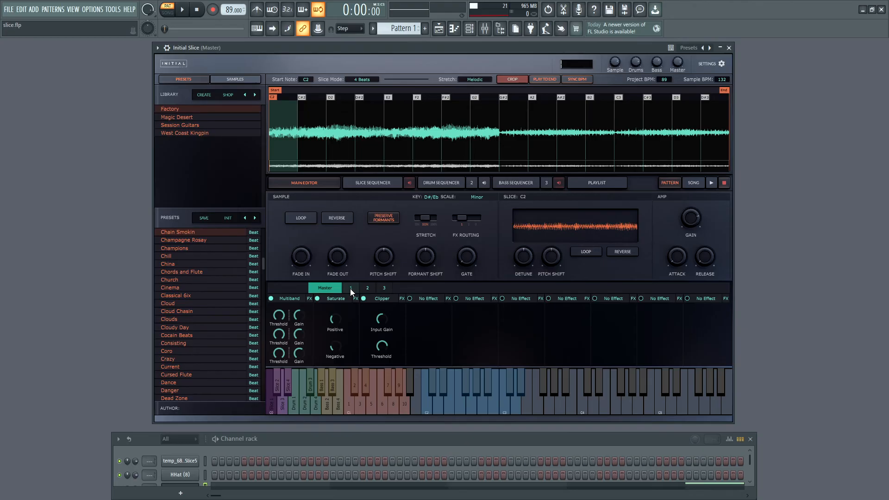
Add Lo-Fi and Lowcut effects to effect rack 1 and rearrange them with Lowcut in the first slot and Lo-Fi in the third
left_click(350, 288)
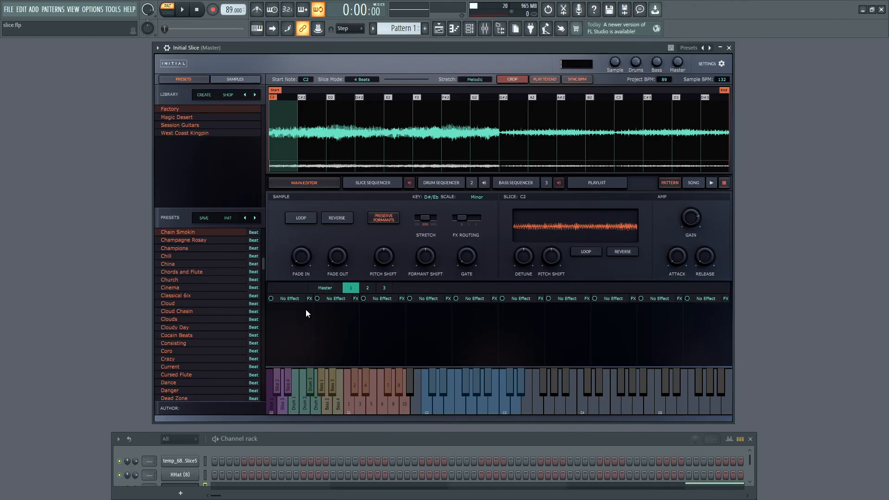
left_click(310, 299)
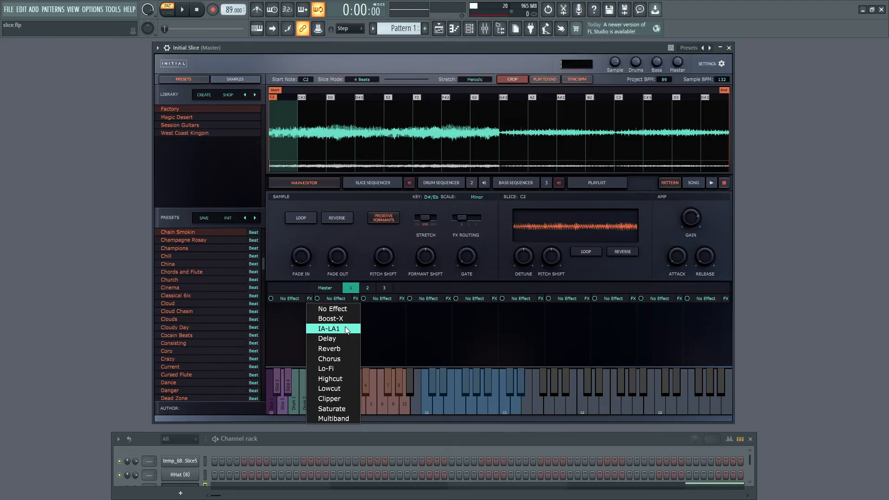
left_click(339, 369)
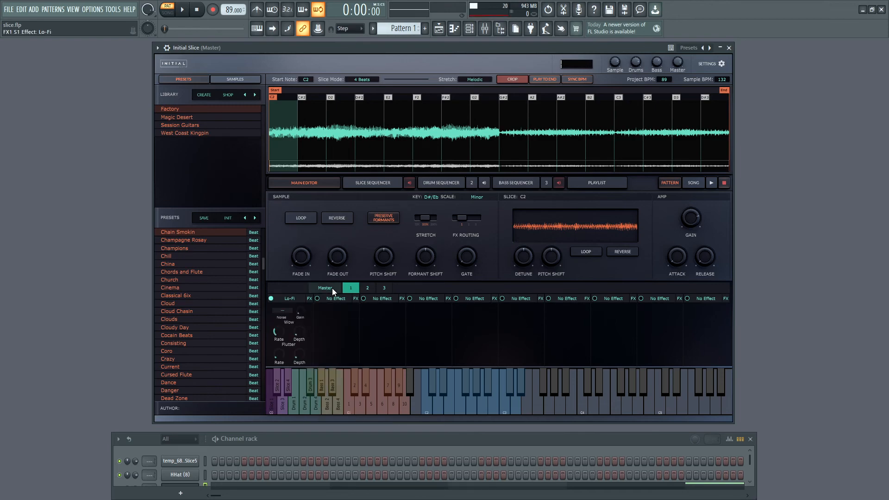
left_click(351, 300)
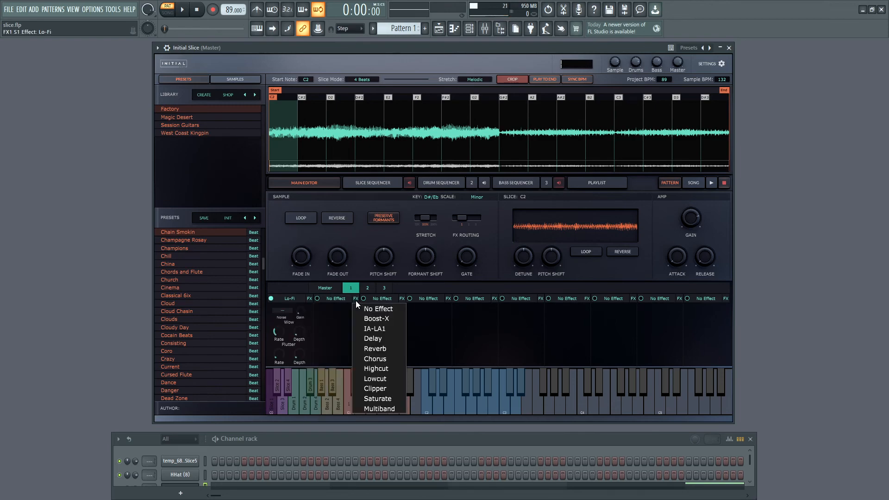
left_click(361, 378)
left_click_drag(289, 299, 356, 310)
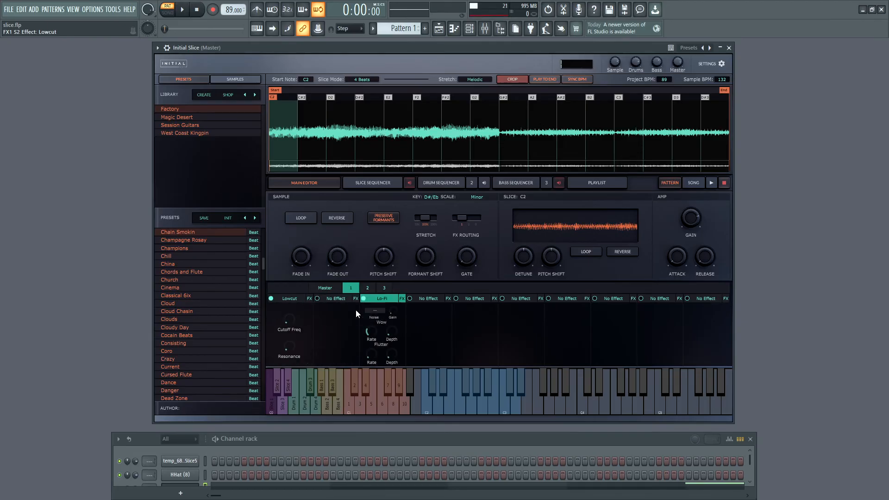
mouse_move(293, 296)
left_mouse_down()
mouse_move(455, 307)
mouse_move(283, 292)
mouse_move(417, 298)
mouse_move(294, 302)
left_mouse_up()
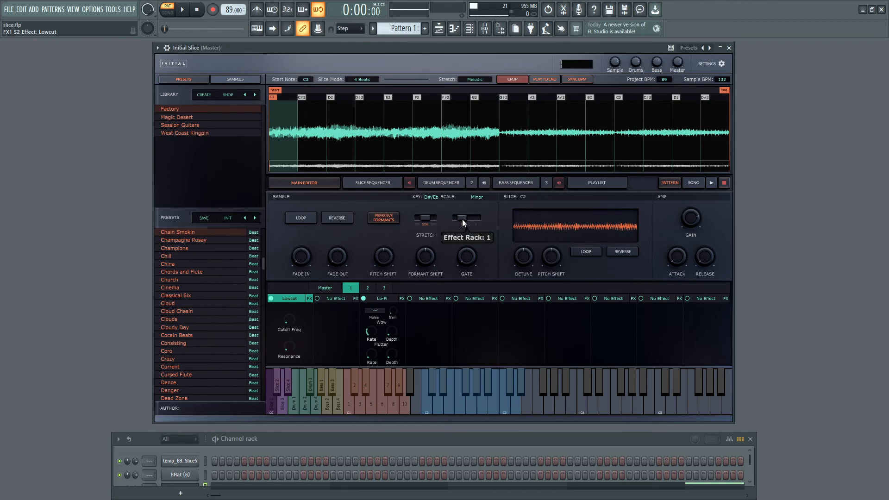
Try routing the sample to effect rack 2, and check which racks the drum and bass sequencers are routed to
left_click_drag(465, 218, 469, 219)
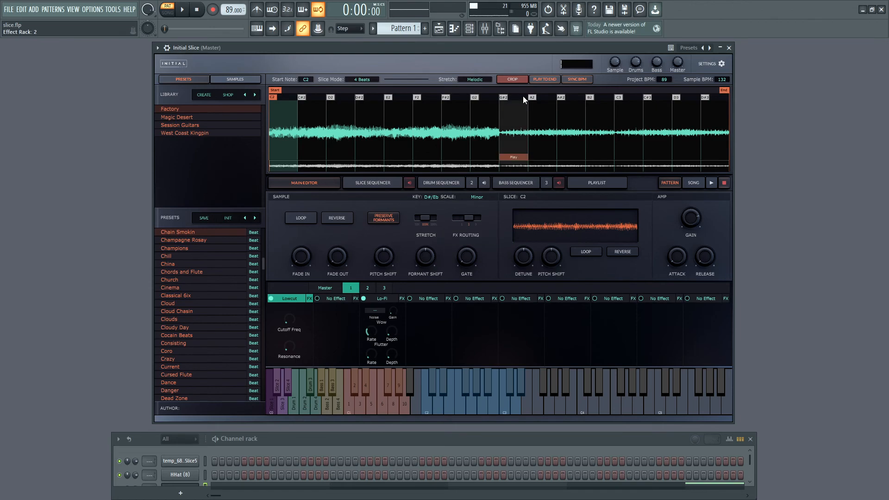
mouse_move(470, 218)
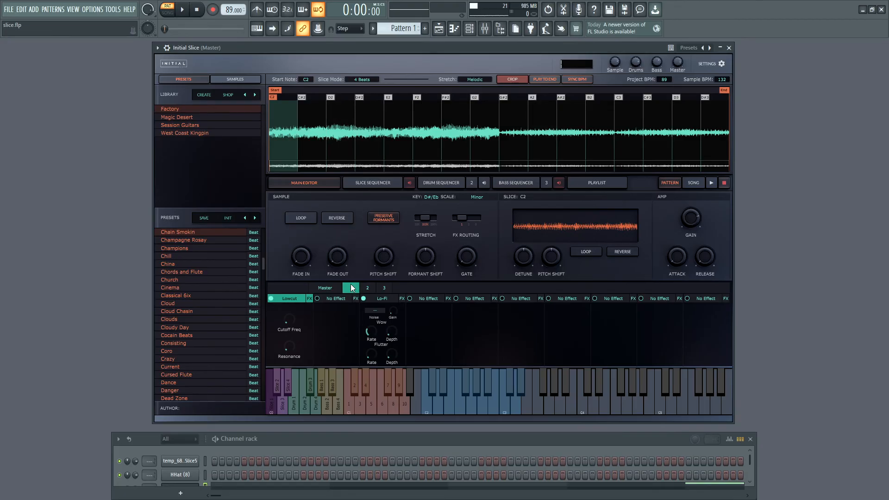
left_click(453, 182)
left_click(316, 182)
left_click(369, 288)
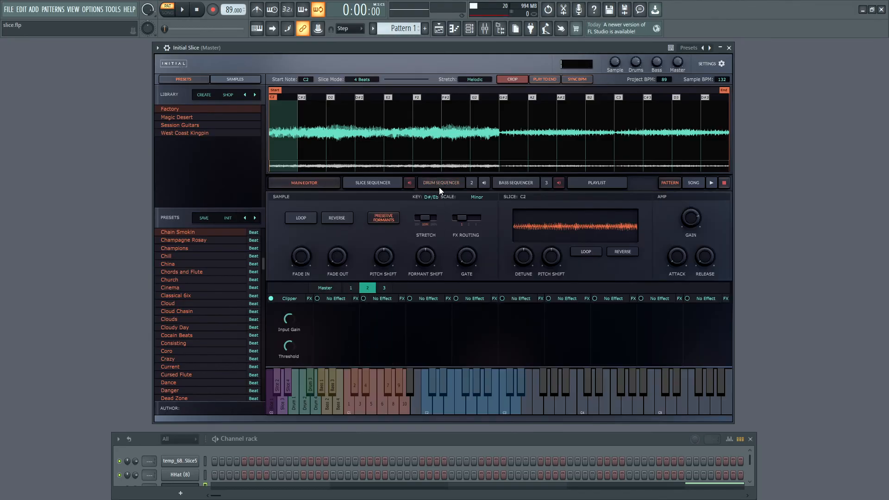
left_click(473, 183)
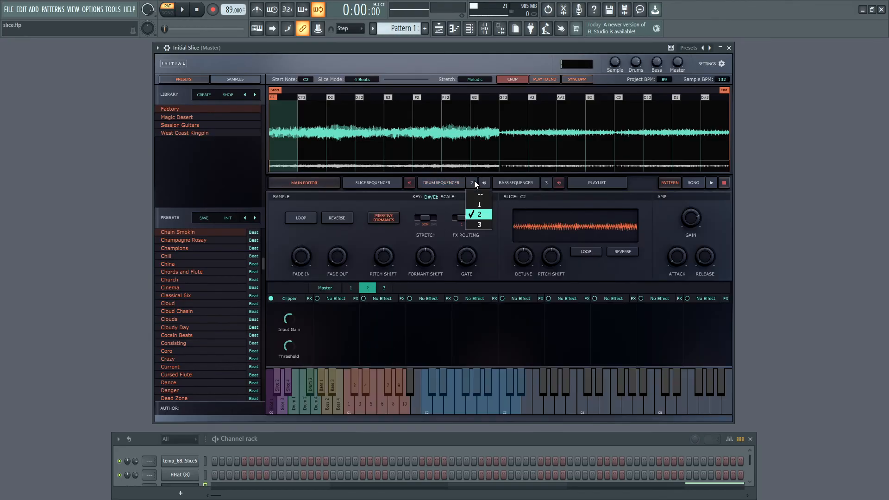
left_click(479, 217)
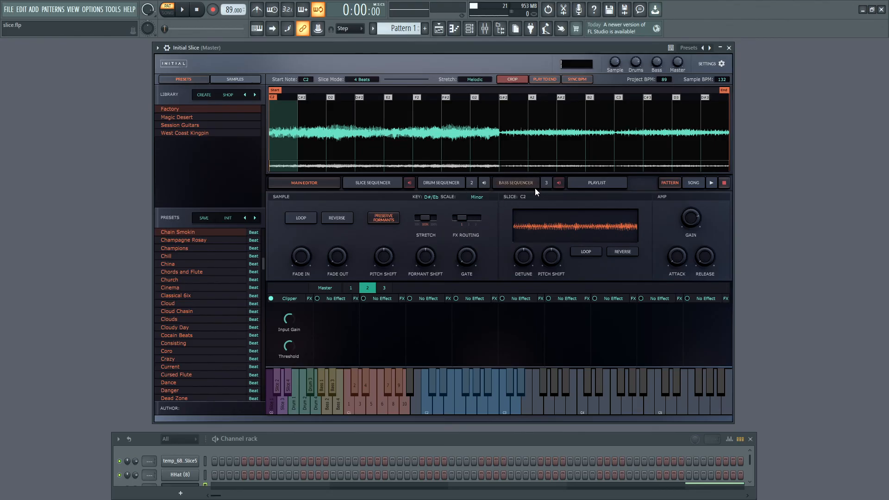
left_click(548, 184)
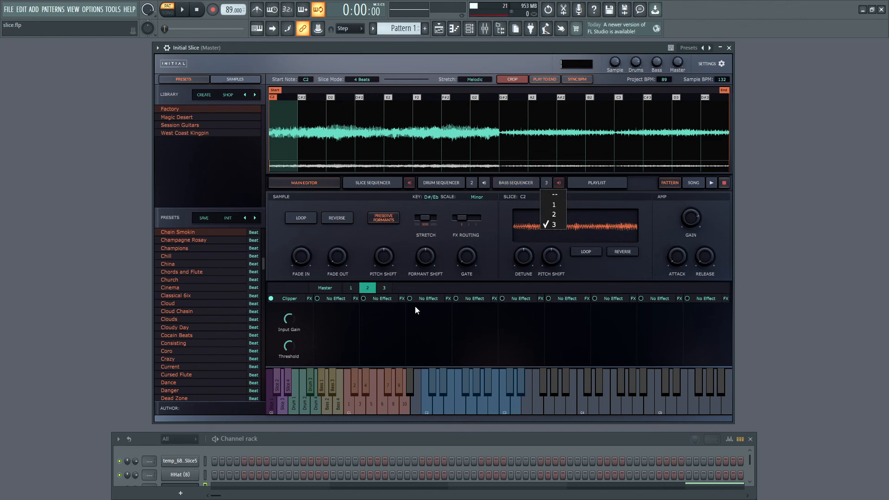
left_click(410, 283)
Review effect racks 1, 2, 3 and Master, including the effects available for an empty slot of rack 1
left_click(348, 286)
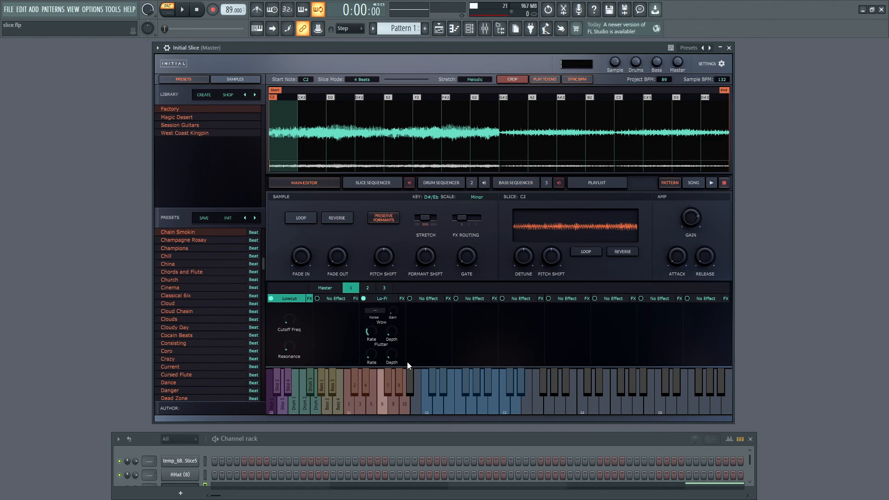
left_click(493, 297)
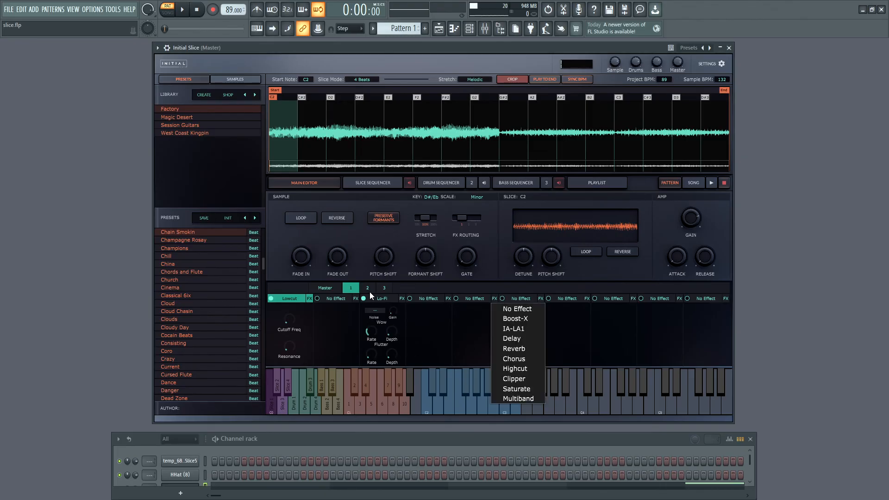
left_click(350, 289)
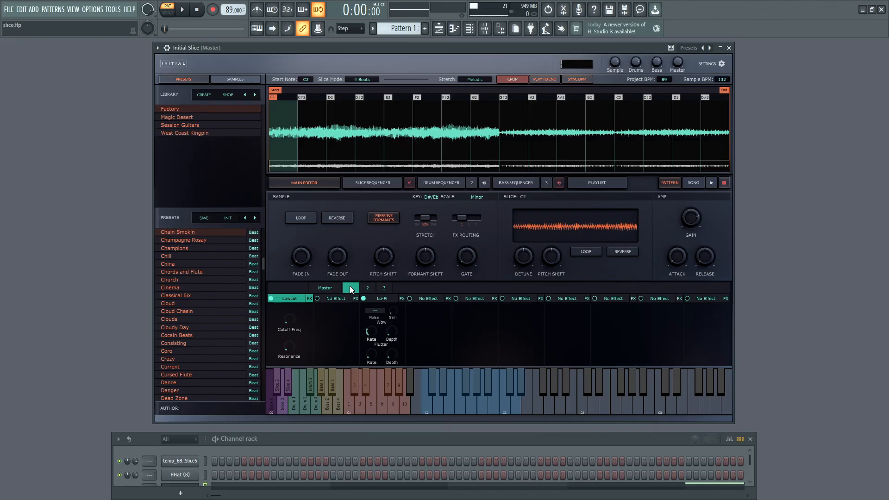
left_click(367, 288)
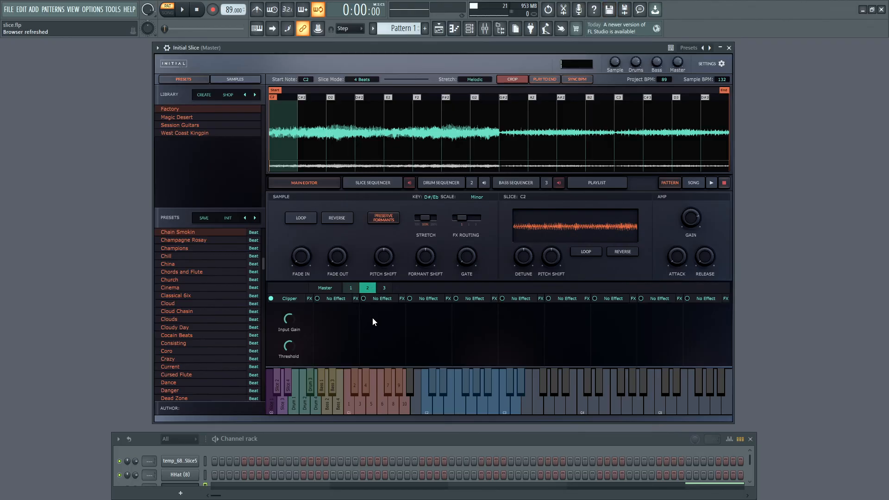
left_click(388, 289)
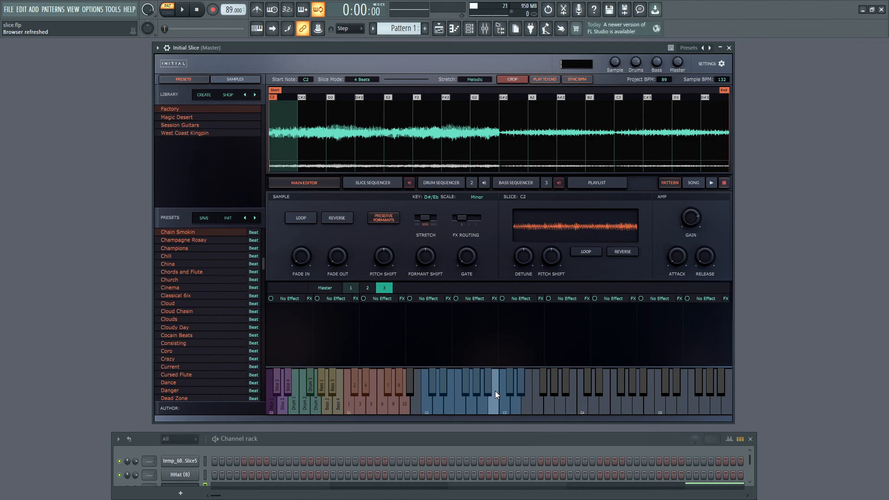
left_click(325, 288)
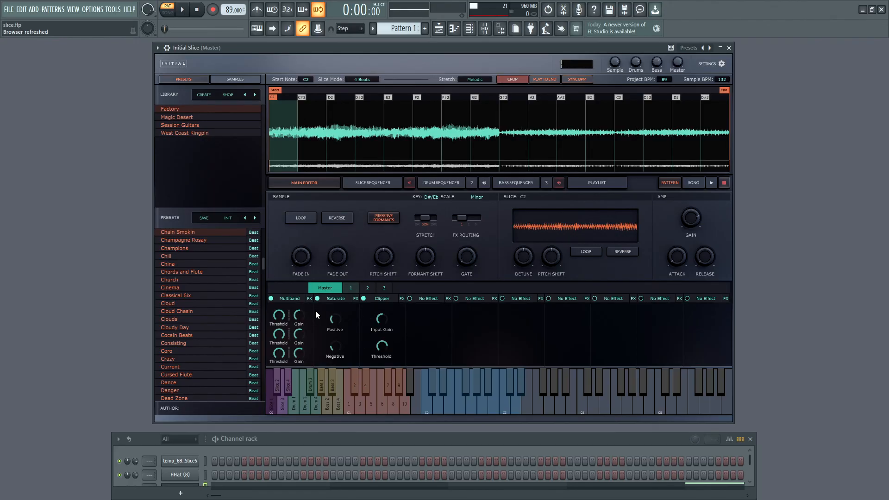
Look over the drum sequencer and the playlist arrangement, and return to the main editor's Master effects
left_click(450, 183)
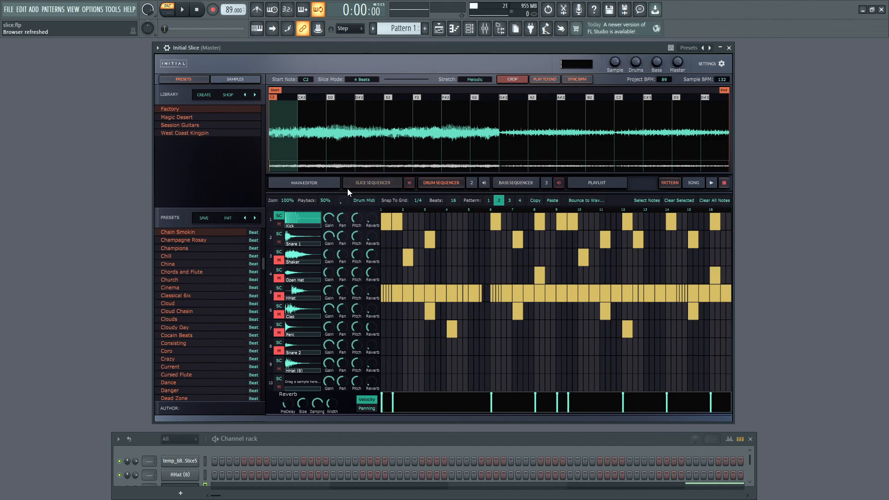
left_click(294, 187)
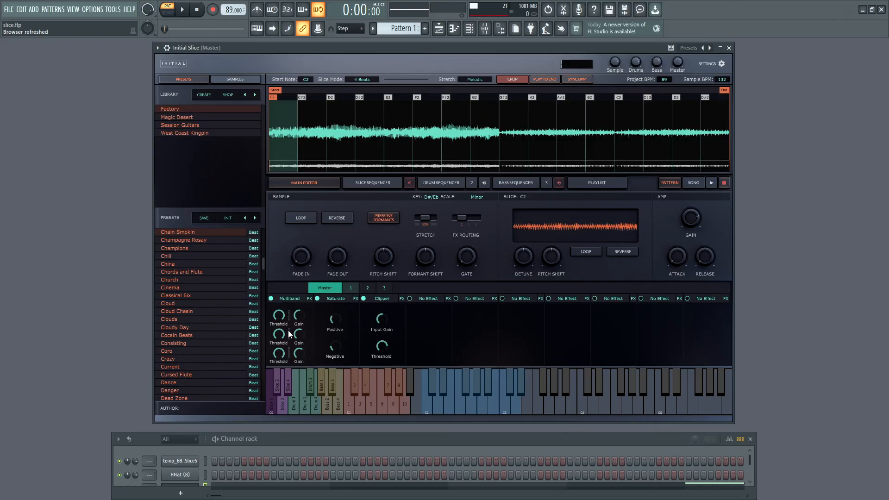
left_click(435, 183)
left_click(593, 183)
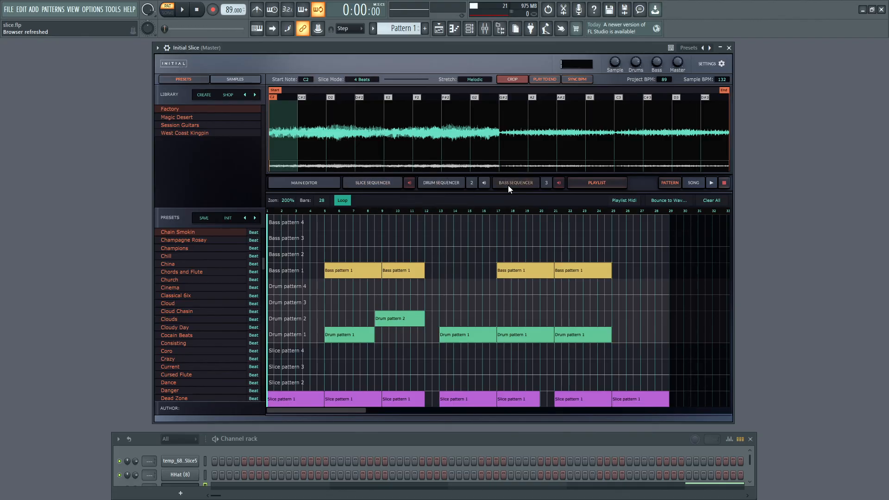
left_click(296, 185)
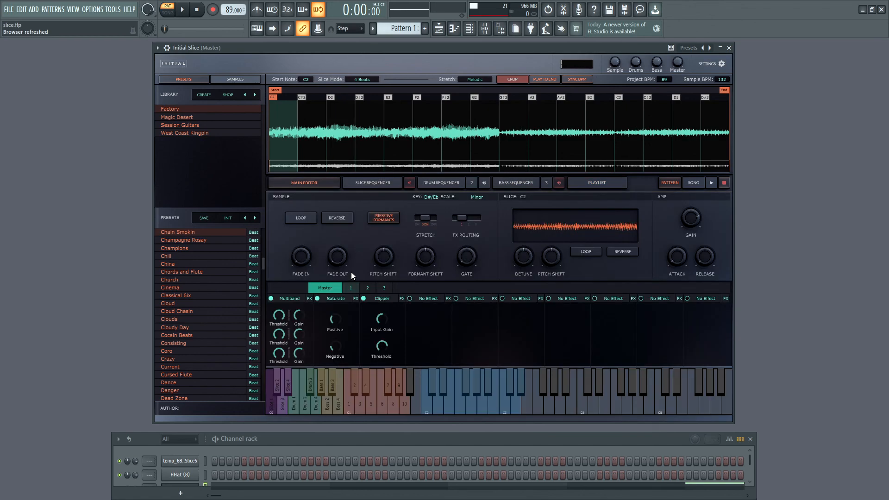
Compare the effects in racks 1 and 2 with the Master rack, and check the Master Clipper's threshold
left_click(348, 287)
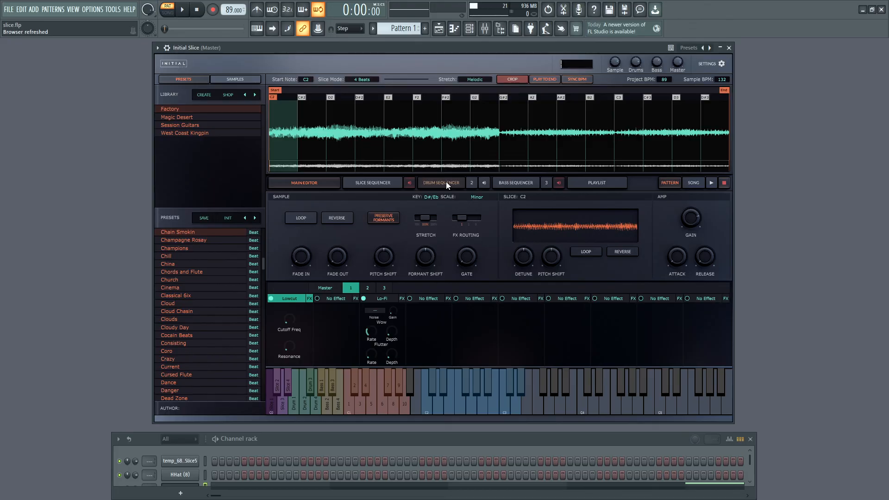
left_click(368, 288)
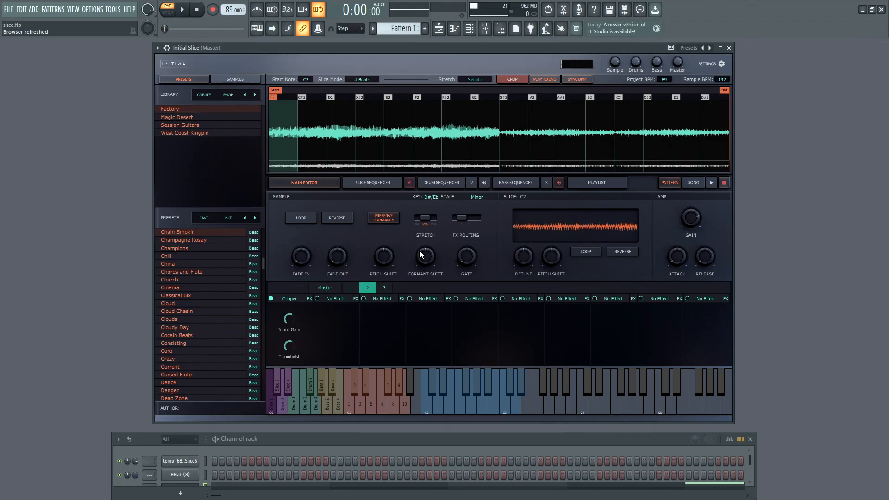
left_click(328, 287)
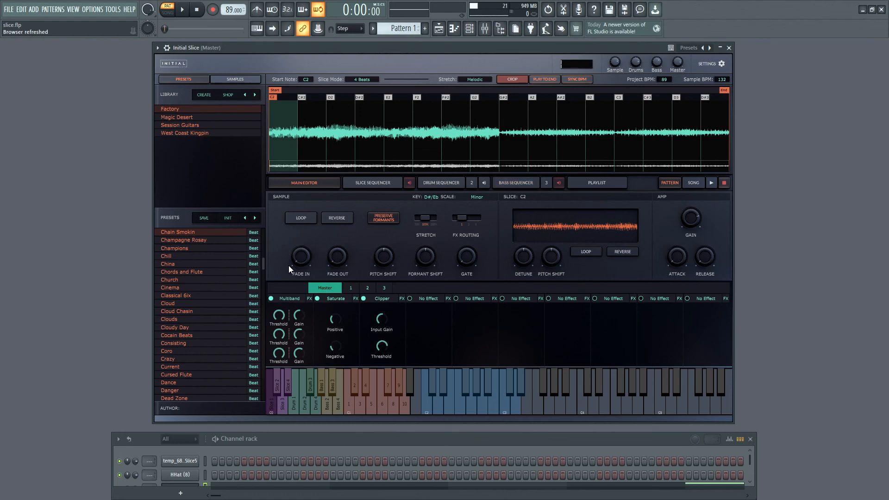
mouse_move(368, 346)
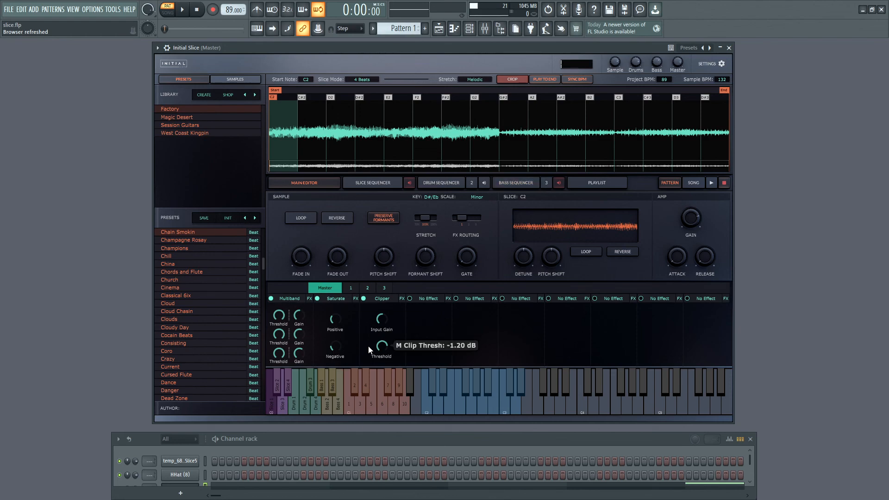